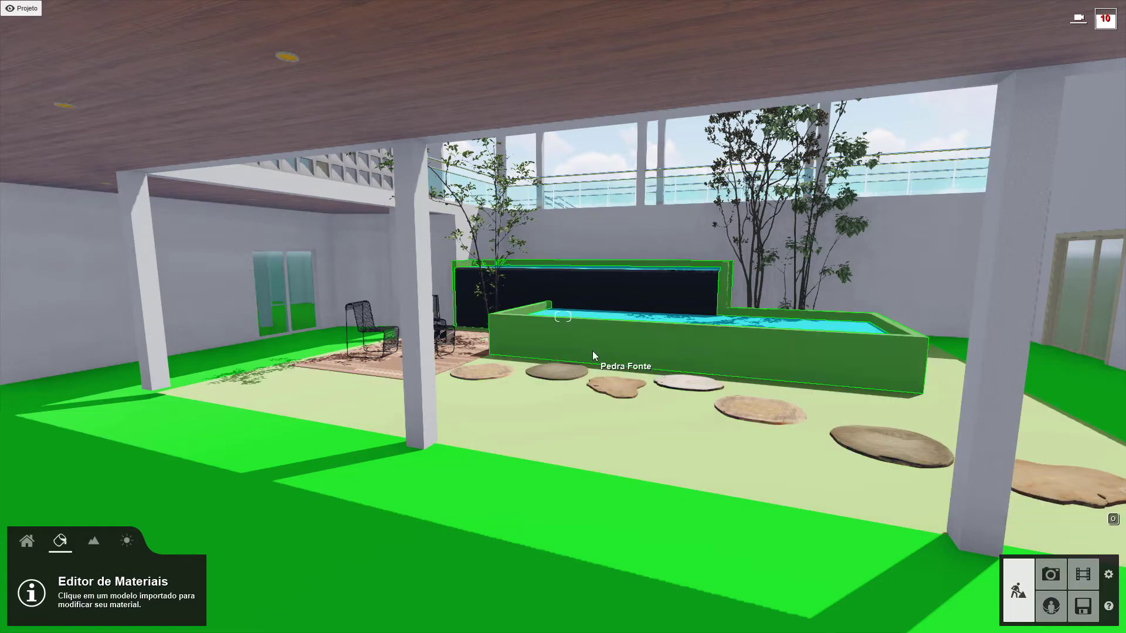
# Apply the Polii Wood Fine 022 3k material from the exterior wood library to the wooden ceiling (Forro de Madeira)
pyautogui.moveTo(612, 325); pyautogui.dragTo(557, 387, button='right')
pyautogui.press('w')
pyautogui.press('w')
pyautogui.moveTo(636, 310); pyautogui.dragTo(475, 246, button='right')
pyautogui.press('s')
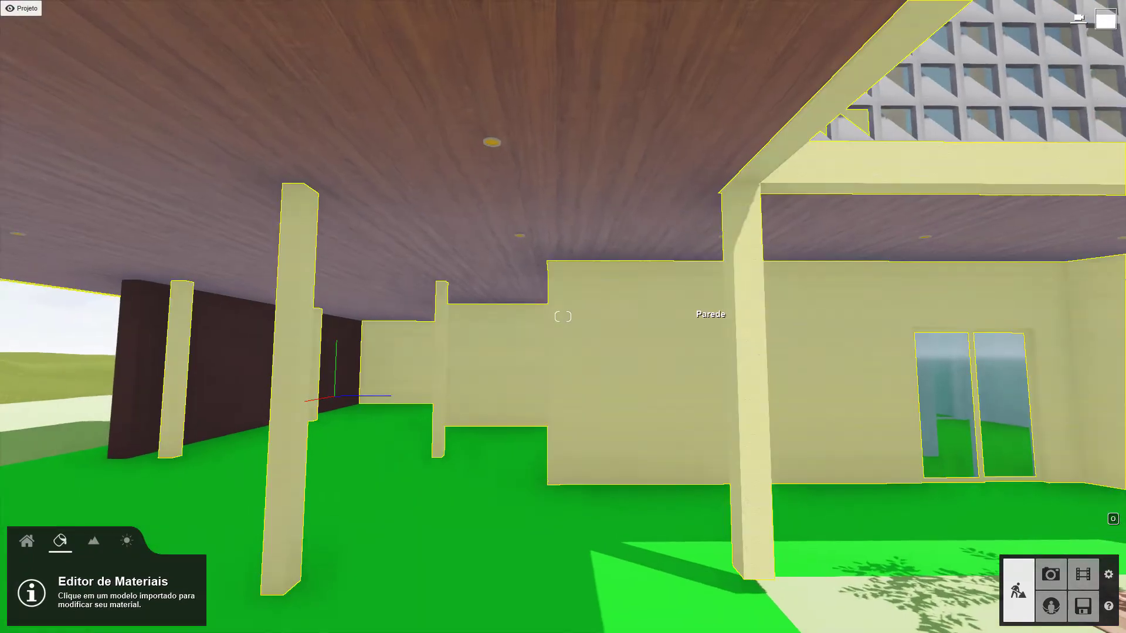
pyautogui.moveTo(685, 314); pyautogui.dragTo(817, 326, button='right')
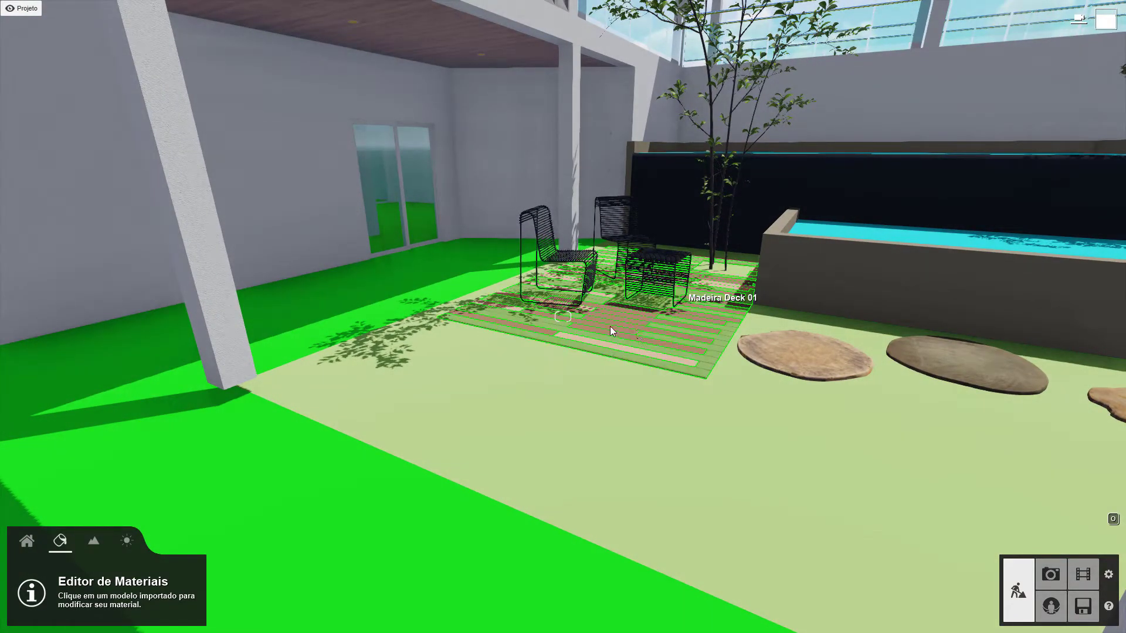
pyautogui.moveTo(643, 423); pyautogui.dragTo(419, 153, button='right')
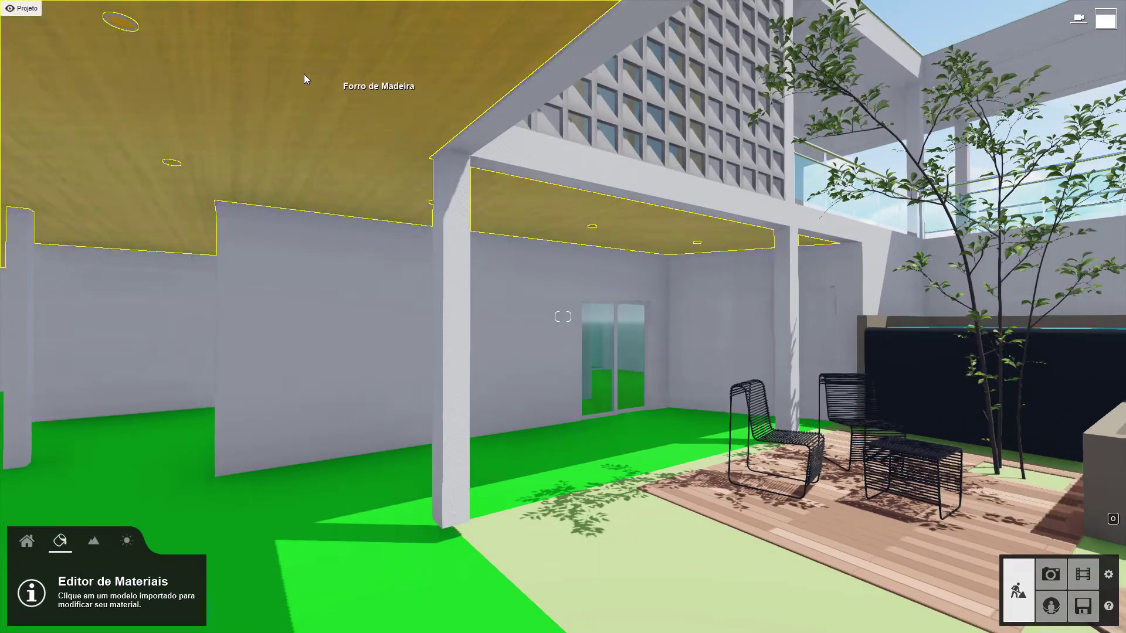
pyautogui.click(353, 78)
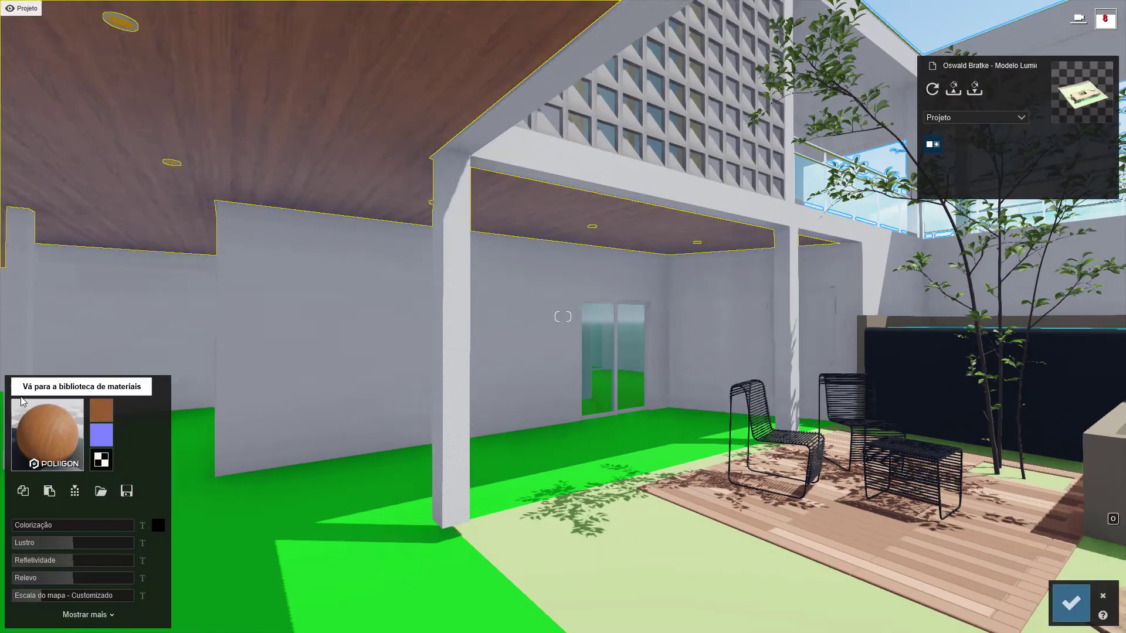
pyautogui.click(47, 434)
pyautogui.click(142, 473)
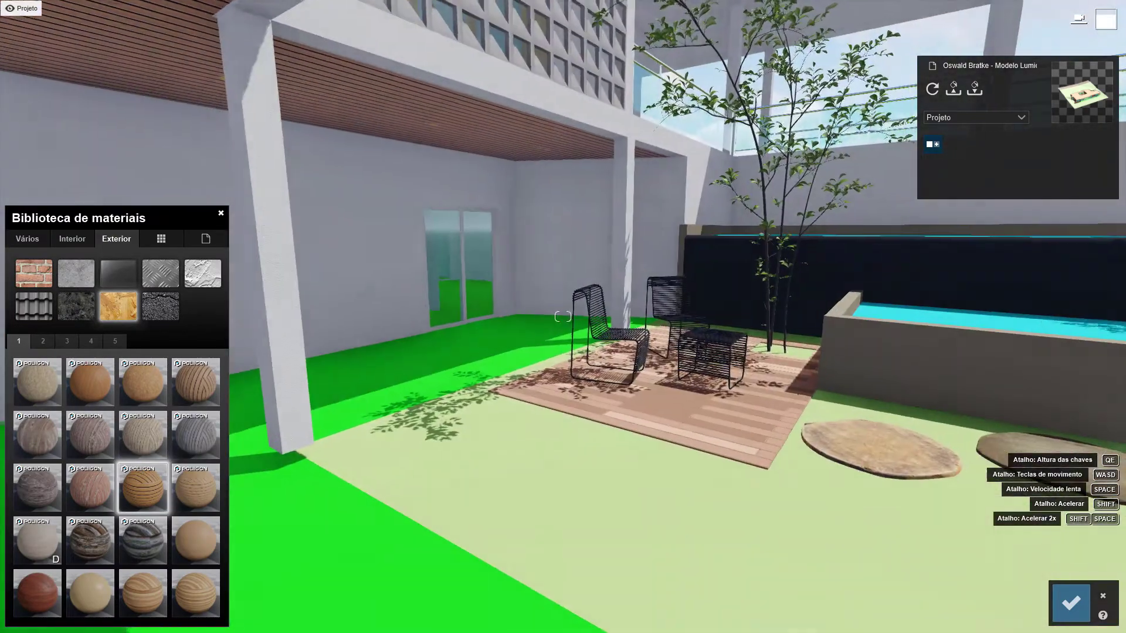
pyautogui.click(82, 385)
# Apply the exterior wood material Polii Wood Fine 022 3k to the deck planks named Madeira Deck 01
pyautogui.press('w')
pyautogui.moveTo(504, 405); pyautogui.dragTo(551, 498, button='right')
pyautogui.press('s')
pyautogui.press('s')
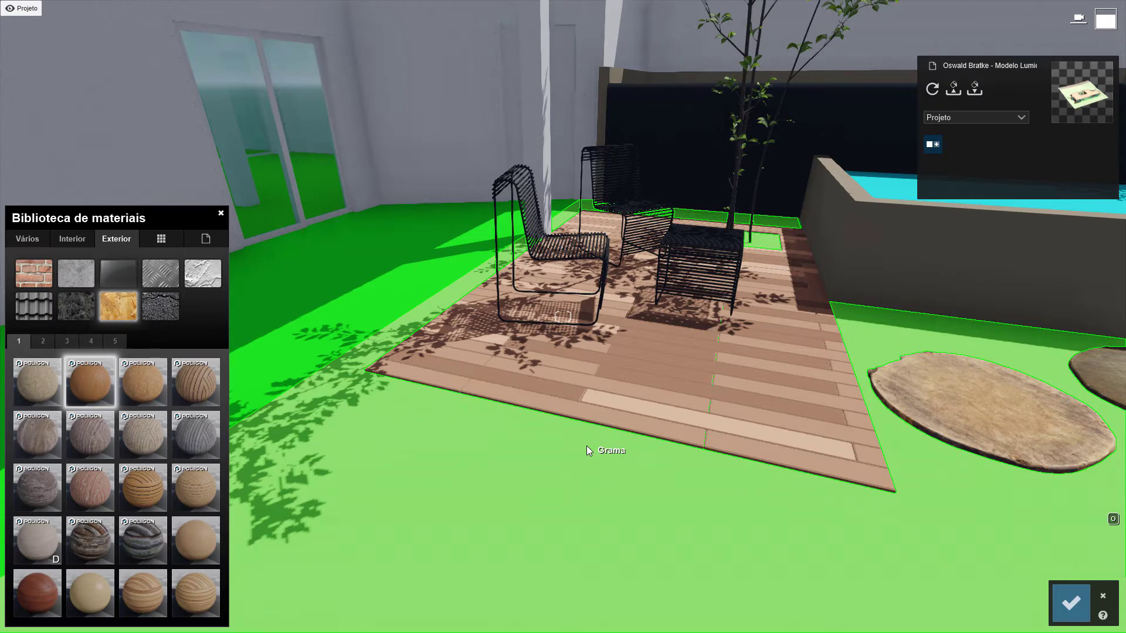
pyautogui.click(589, 413)
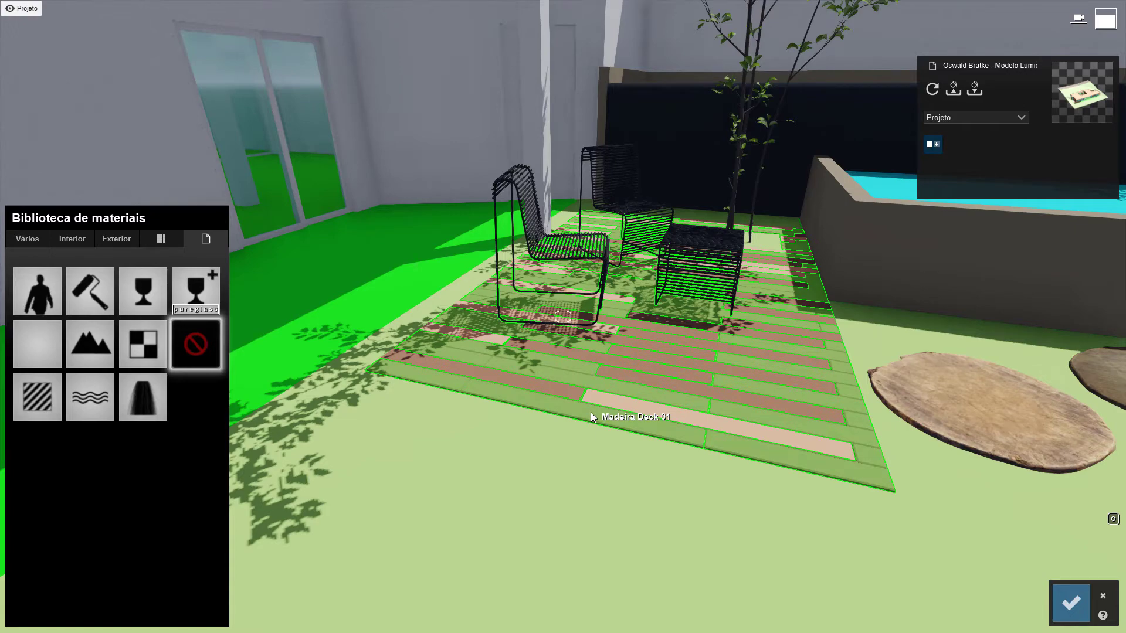
pyautogui.press('w')
pyautogui.moveTo(654, 413); pyautogui.dragTo(675, 445, button='right')
pyautogui.press('s')
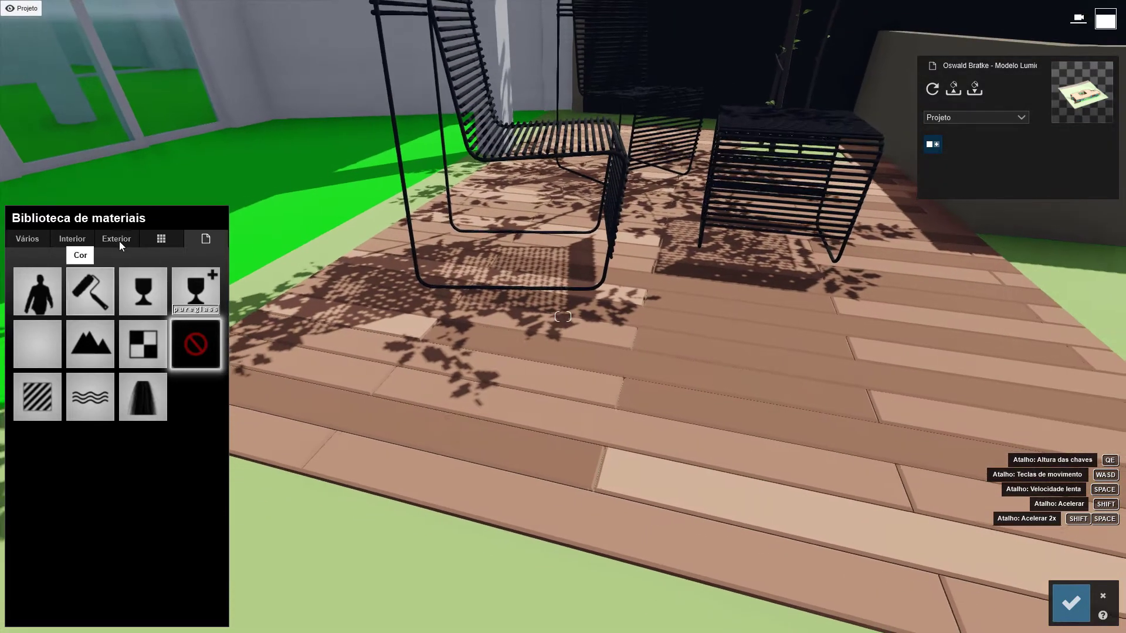
pyautogui.click(117, 239)
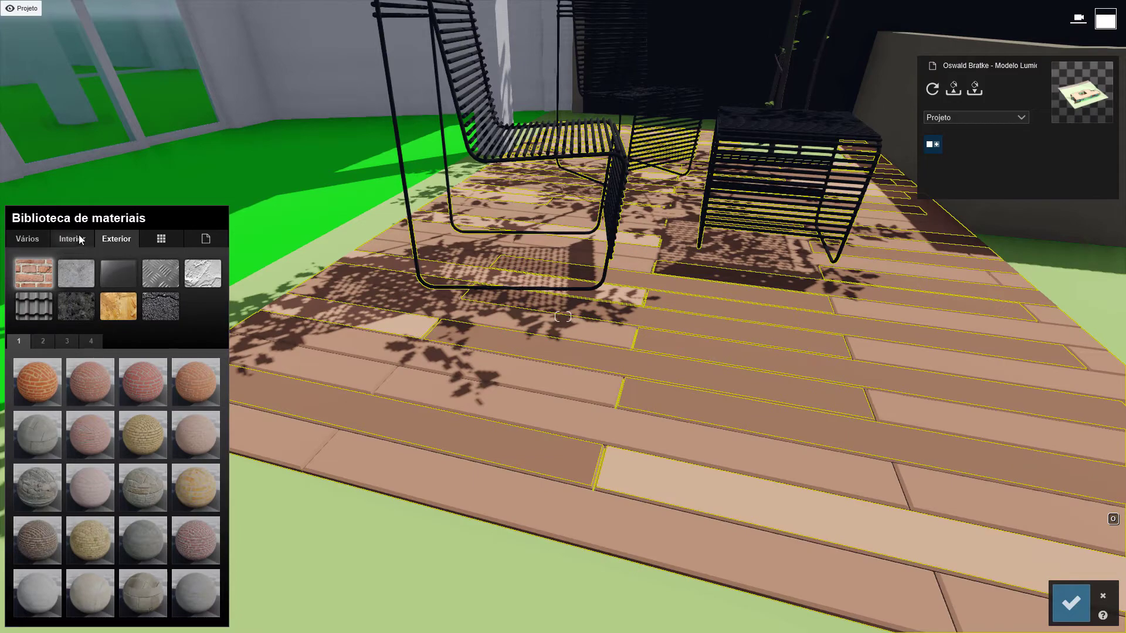
pyautogui.click(119, 306)
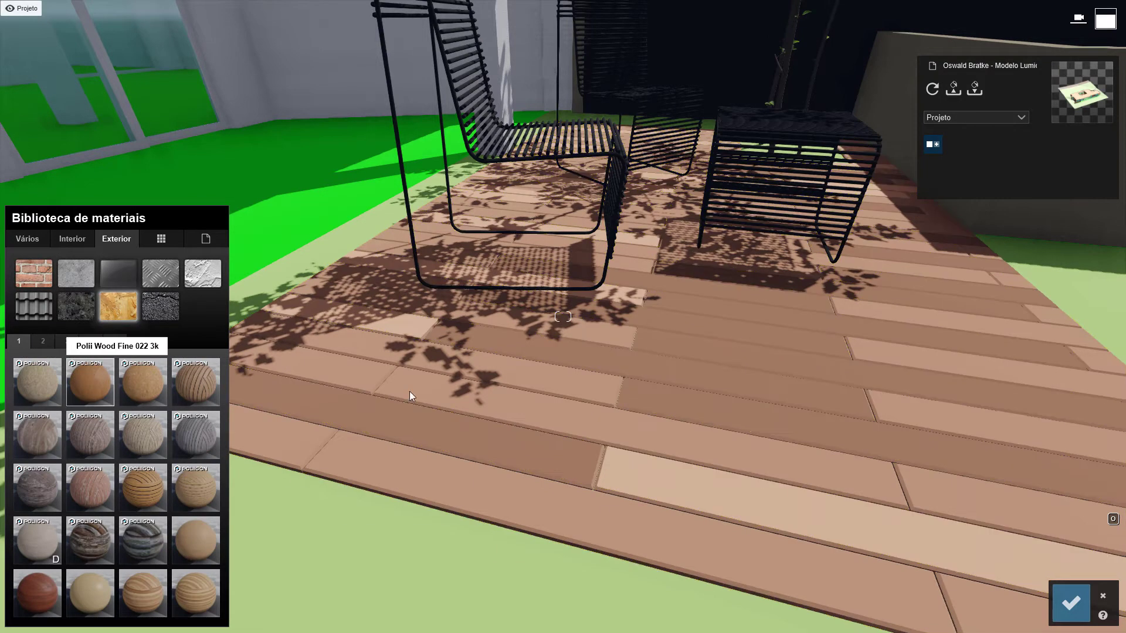
# Open the deck wood's material properties and raise Colorização with the black tint to about a third of its range
pyautogui.moveTo(677, 399); pyautogui.dragTo(633, 434, button='right')
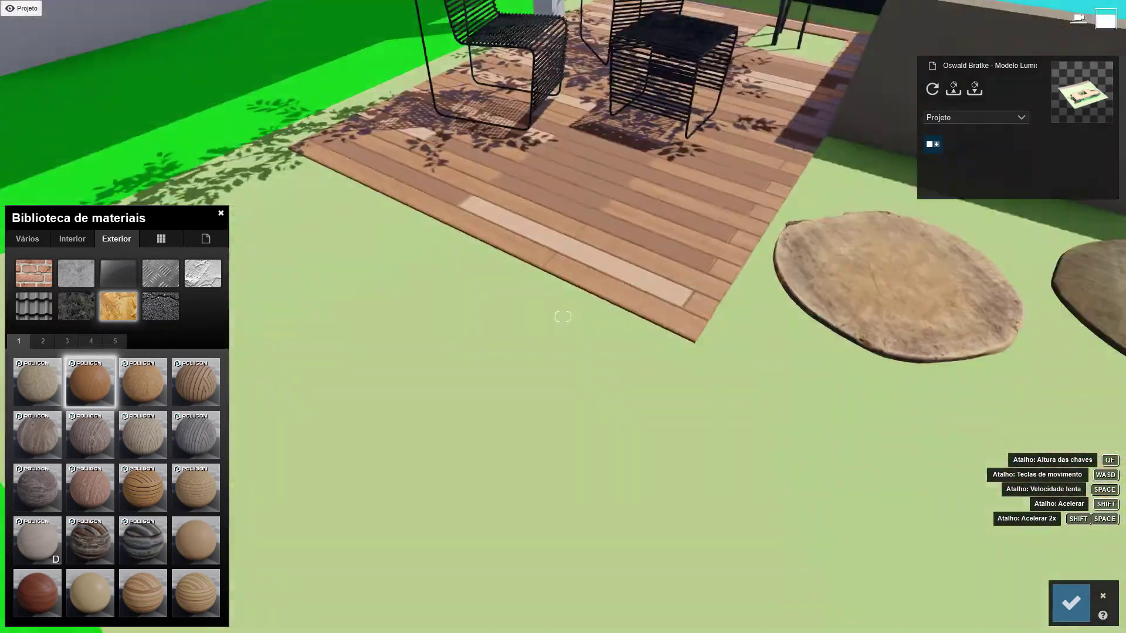
pyautogui.press('w')
pyautogui.moveTo(563, 317); pyautogui.dragTo(516, 264, button='right')
pyautogui.press('s')
pyautogui.press('w')
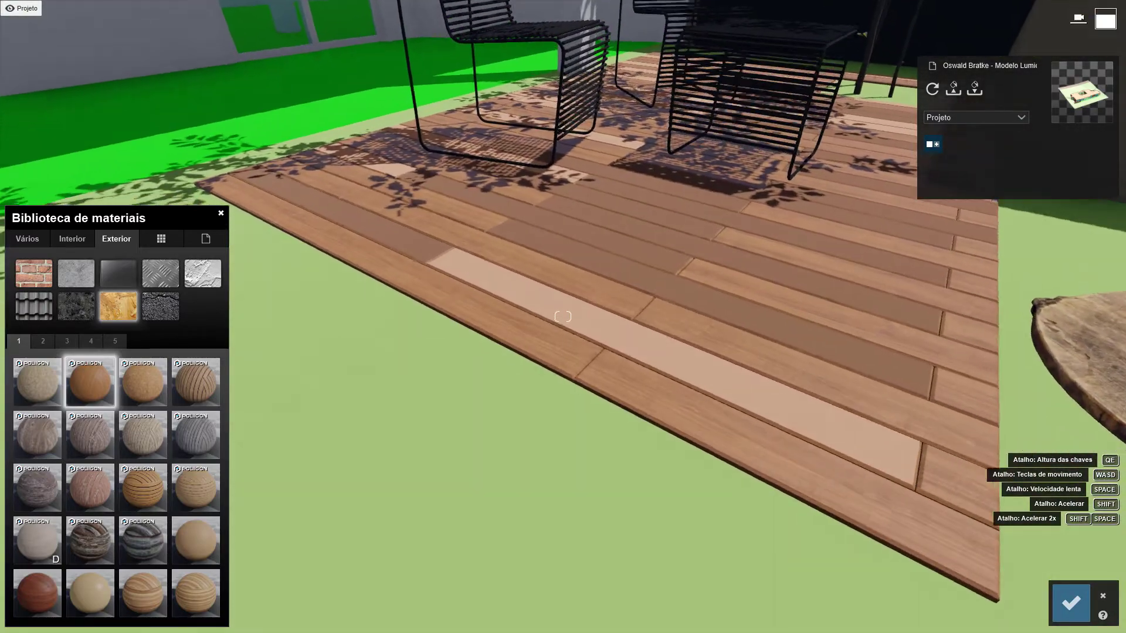
pyautogui.moveTo(653, 405); pyautogui.dragTo(668, 413, button='right')
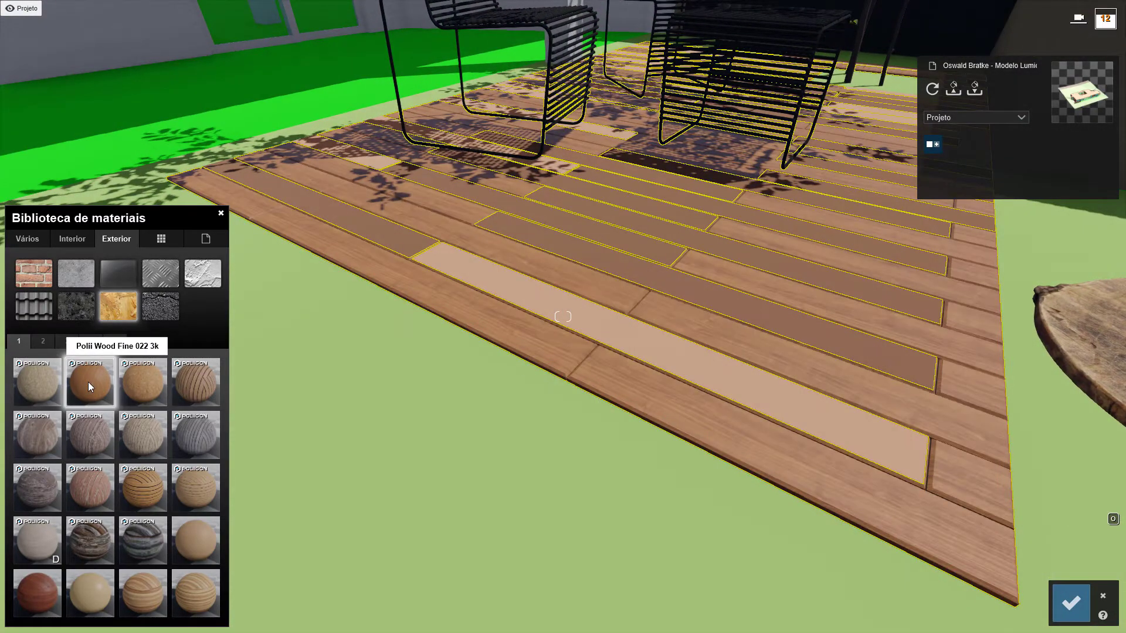
pyautogui.click(88, 384)
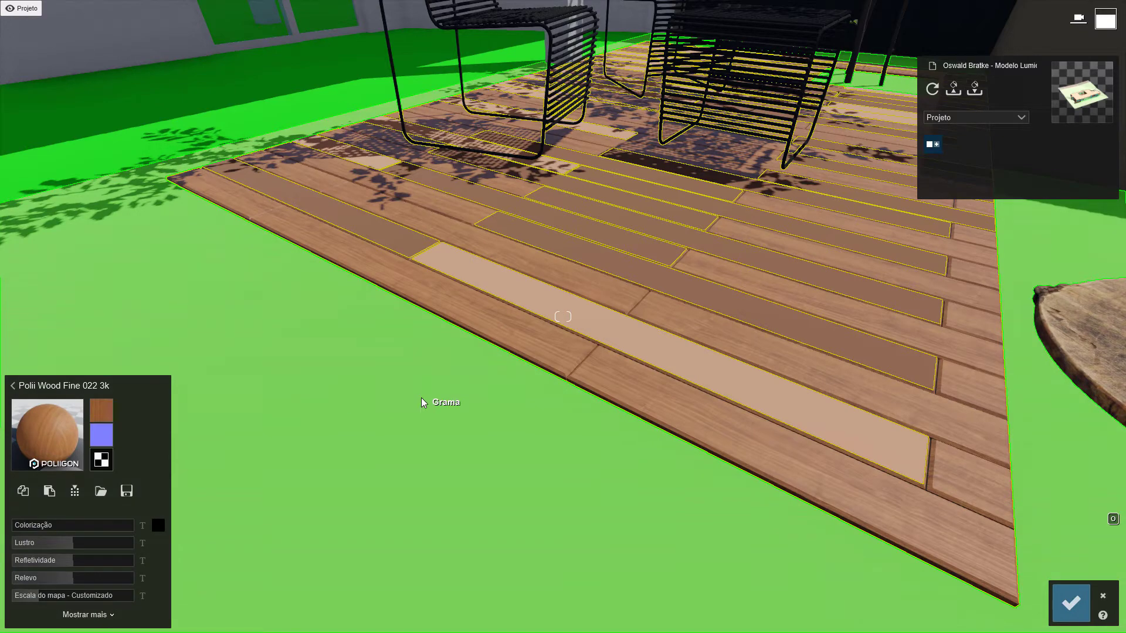
pyautogui.press('w')
pyautogui.moveTo(421, 398); pyautogui.dragTo(434, 423, button='right')
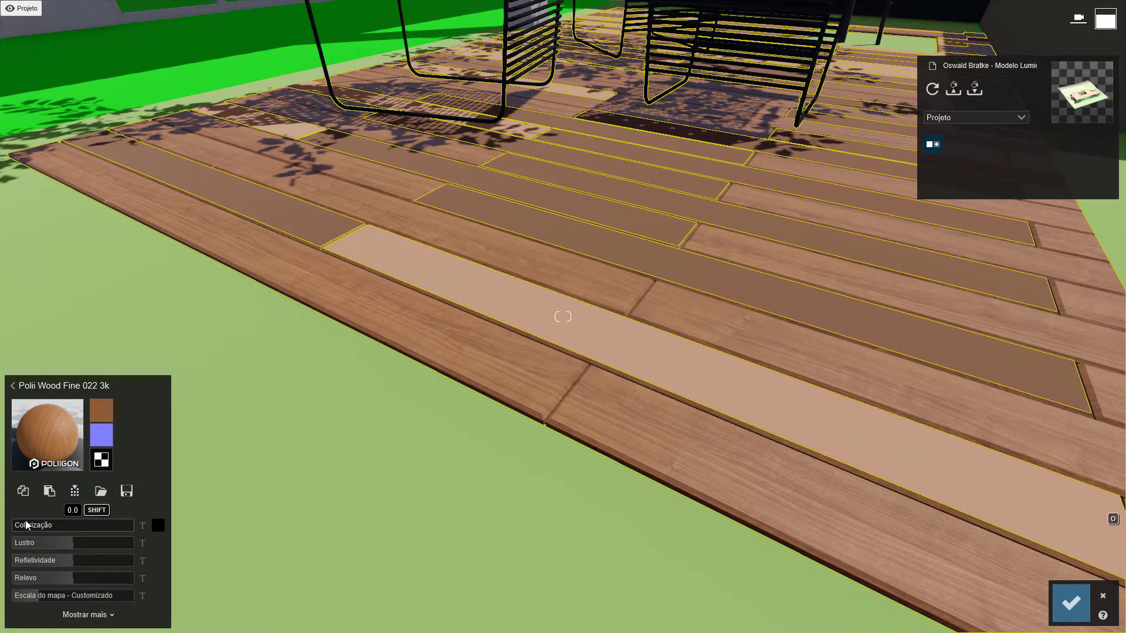
pyautogui.moveTo(26, 519); pyautogui.dragTo(51, 525)
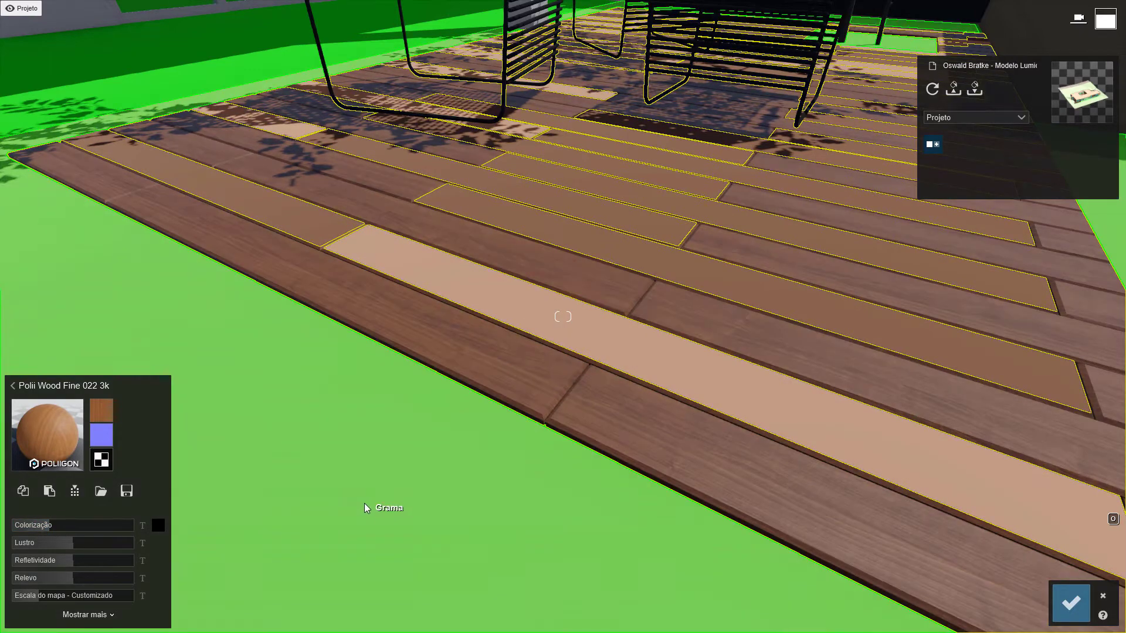
# Set the deck wood's Refletividade to about 1.7 and check the reflections from a low viewpoint
pyautogui.moveTo(364, 504); pyautogui.dragTo(457, 503, button='right')
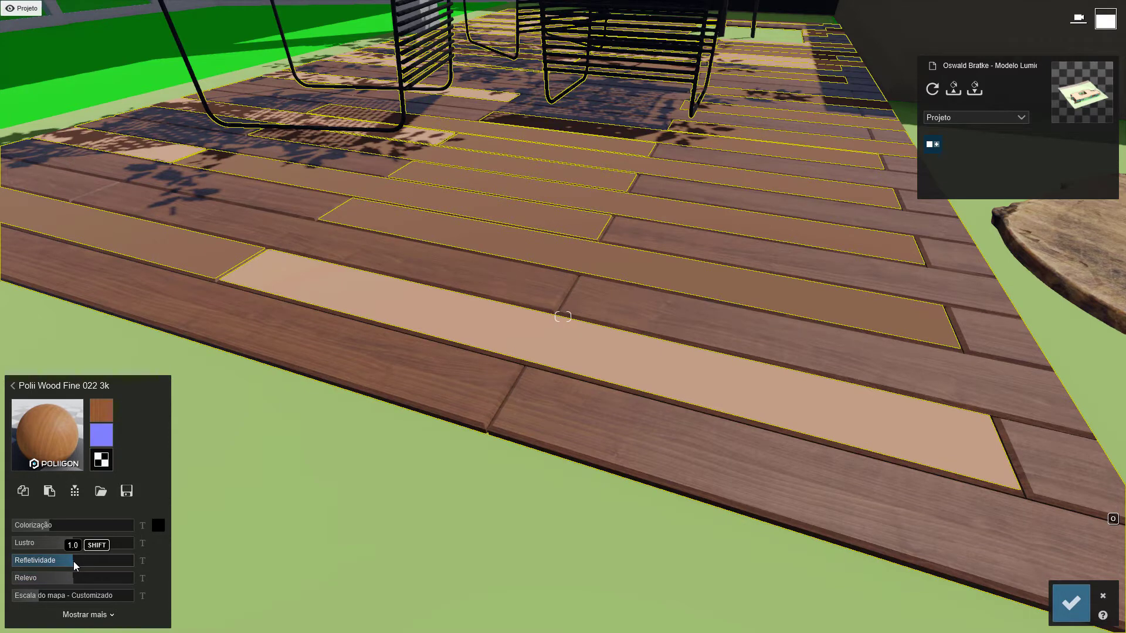
pyautogui.moveTo(72, 562); pyautogui.dragTo(114, 561)
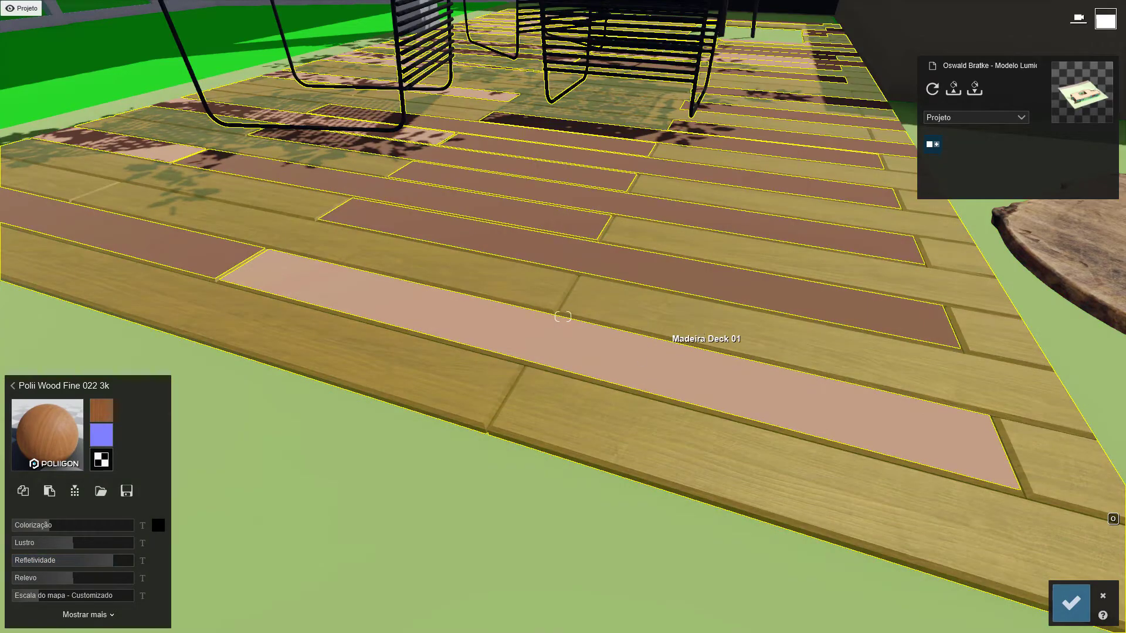
pyautogui.moveTo(705, 337); pyautogui.dragTo(730, 275, button='right')
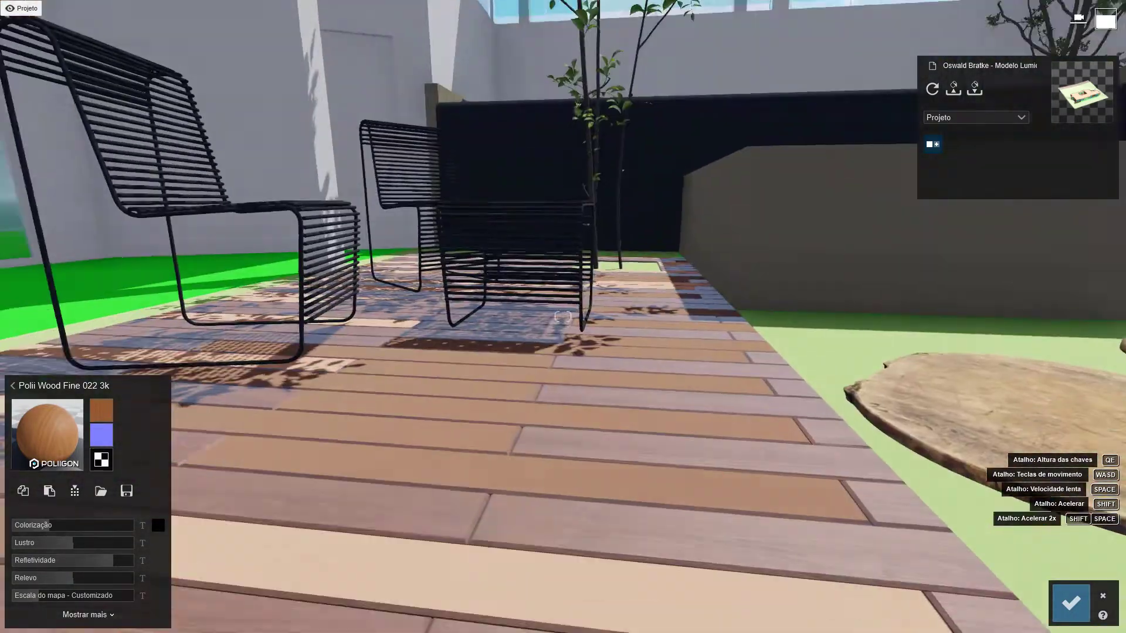
pyautogui.moveTo(563, 316); pyautogui.dragTo(564, 497, button='right')
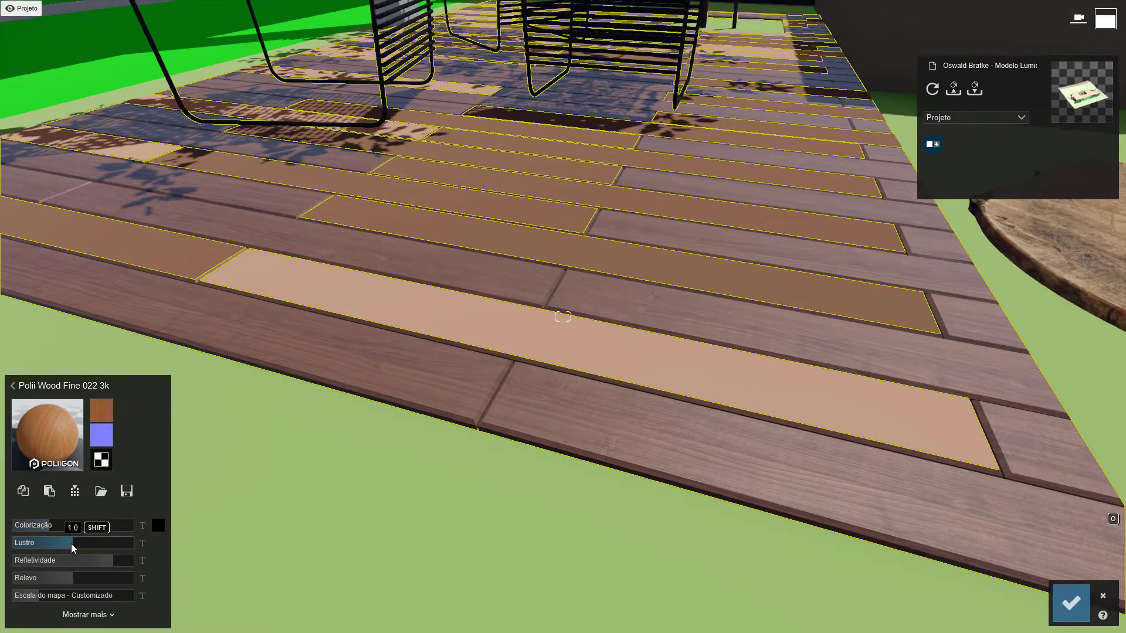
# Try different gloss levels on the deck wood and set Lustro to 0.6
pyautogui.moveTo(71, 543); pyautogui.dragTo(439, 506)
pyautogui.moveTo(439, 507); pyautogui.dragTo(110, 569, button='right')
pyautogui.moveTo(117, 542); pyautogui.dragTo(48, 540)
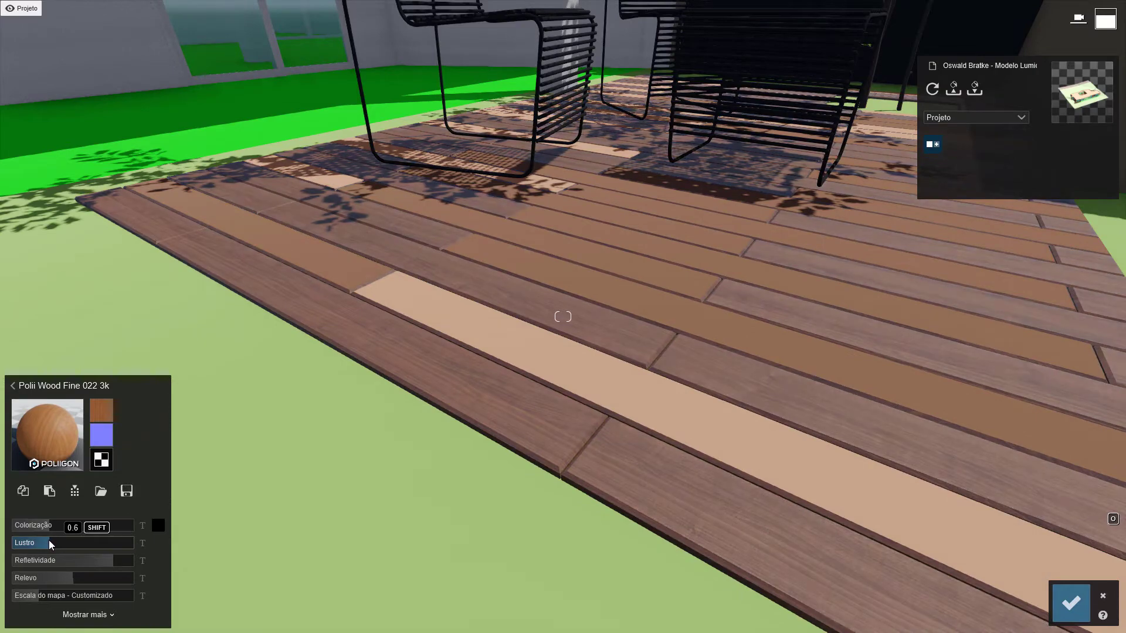
pyautogui.moveTo(391, 499); pyautogui.dragTo(604, 379, button='right')
pyautogui.moveTo(34, 547)
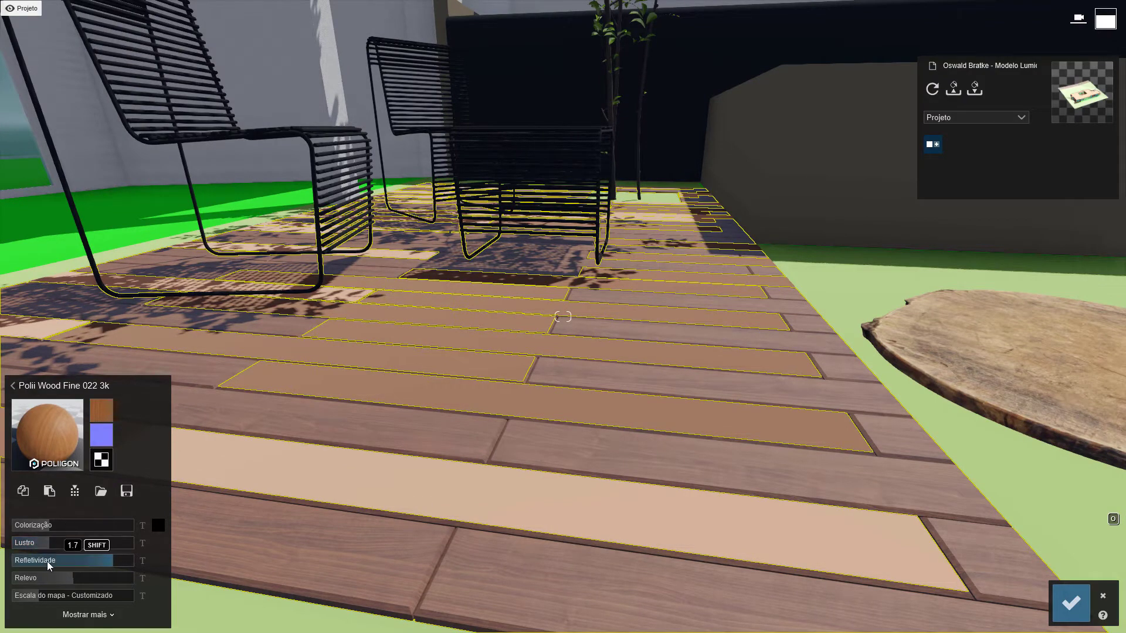
# Set the deck wood's Relevo to 1.4
pyautogui.moveTo(231, 530); pyautogui.dragTo(120, 580, button='right')
pyautogui.moveTo(65, 581)
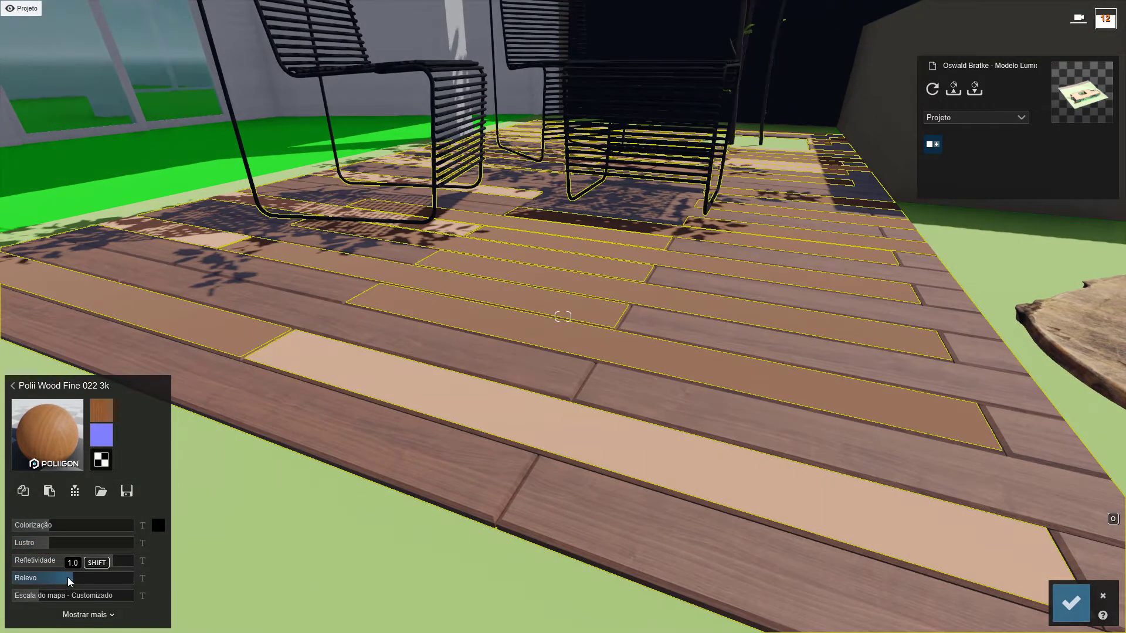
pyautogui.moveTo(68, 577); pyautogui.dragTo(104, 572)
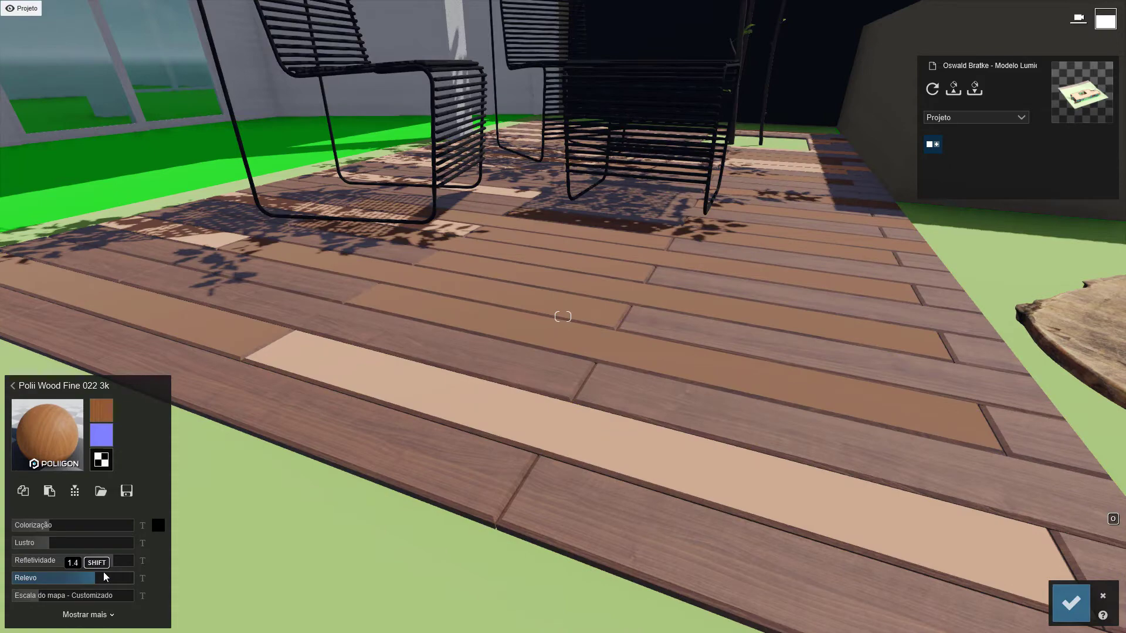
# Examine the deck planks' relief and grain up close and from a low angle
pyautogui.moveTo(109, 434)
pyautogui.moveTo(518, 452); pyautogui.dragTo(520, 557, button='right')
pyautogui.press('w')
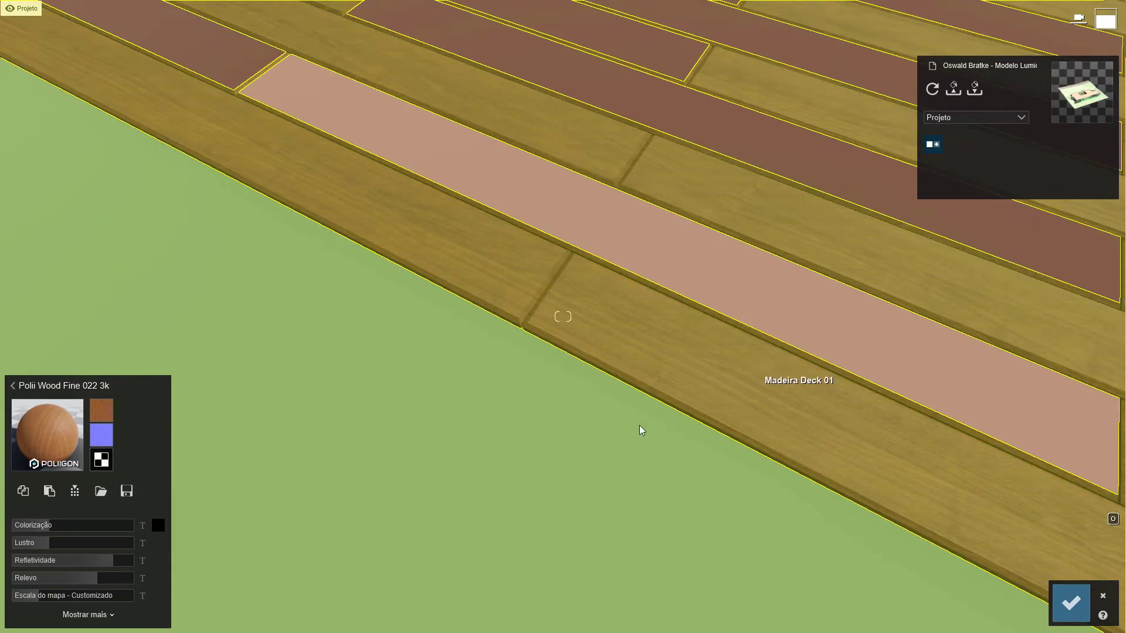
pyautogui.press('s')
pyautogui.moveTo(641, 430); pyautogui.dragTo(692, 346, button='right')
pyautogui.press('w')
pyautogui.press('s')
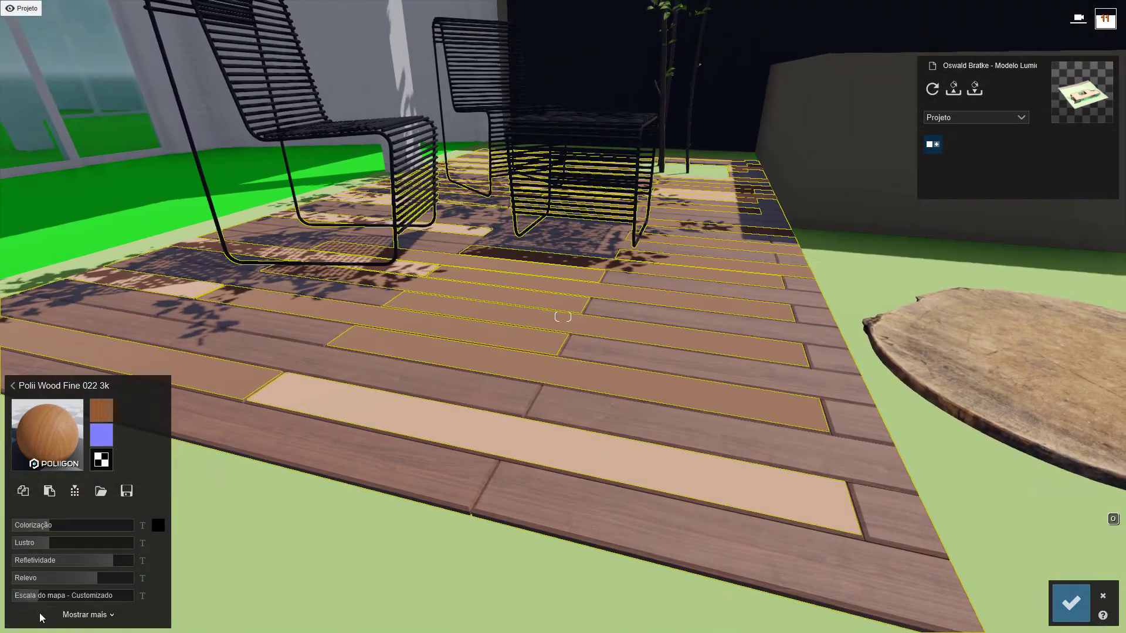
pyautogui.moveTo(38, 597)
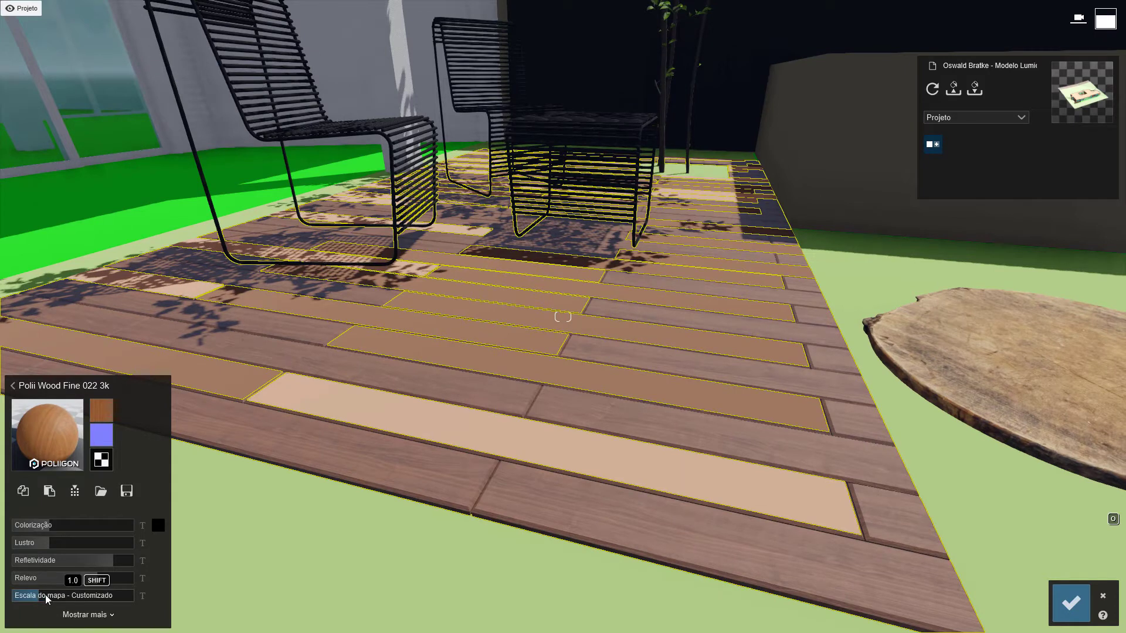
# Try rotating the deck's wood texture about the vertical axis, reset the rotation, and view the material's transparency settings
pyautogui.click(106, 615)
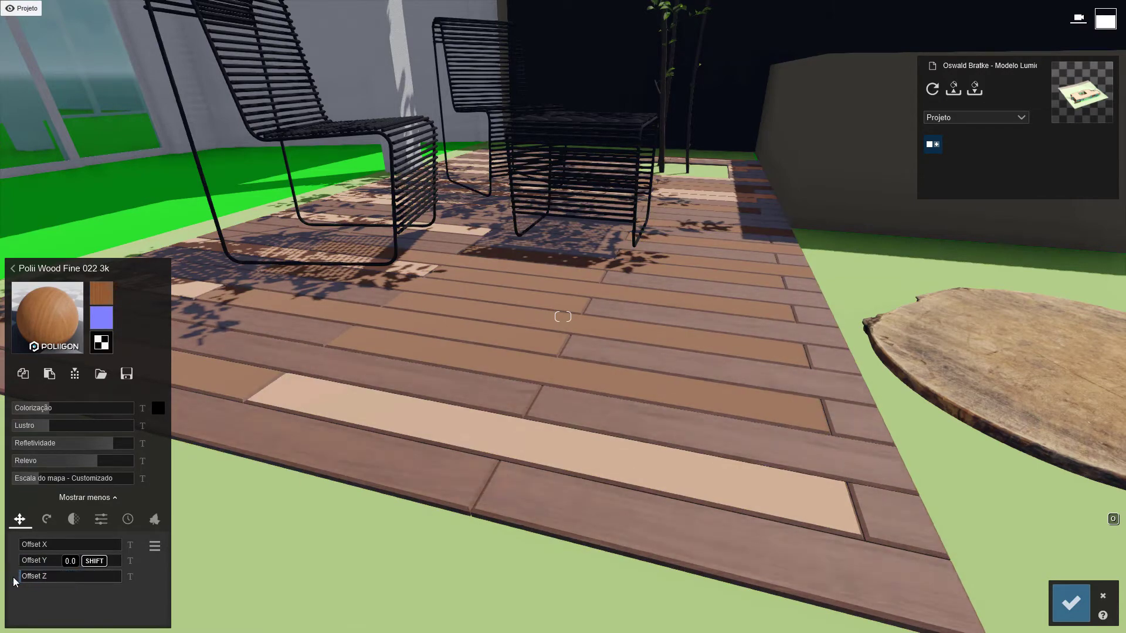
pyautogui.click(46, 520)
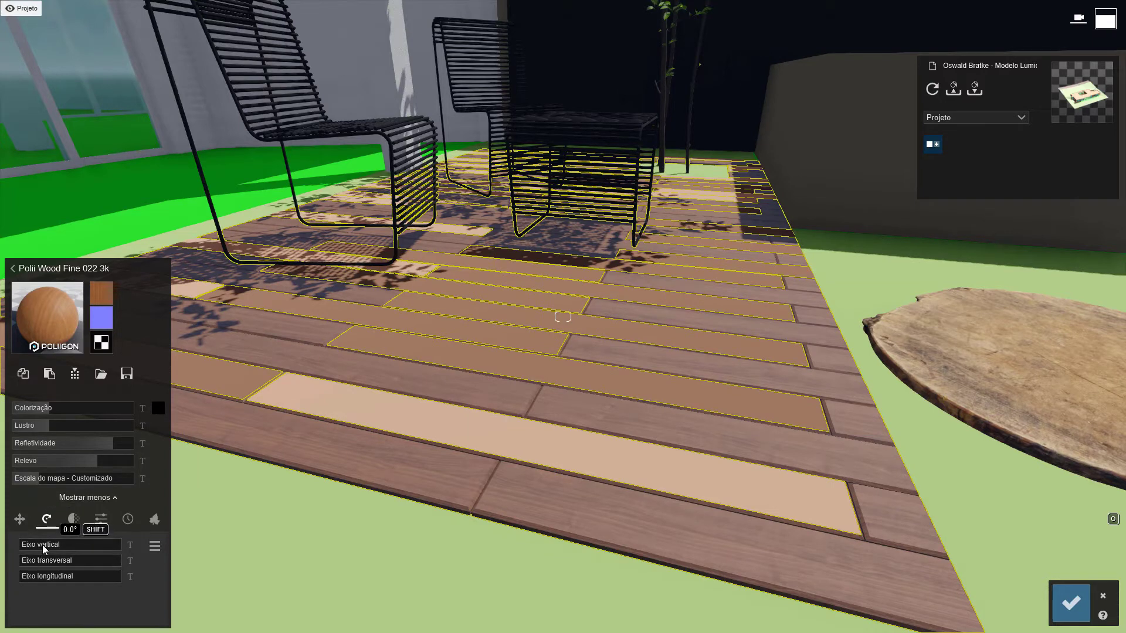
pyautogui.moveTo(43, 545); pyautogui.dragTo(3, 547)
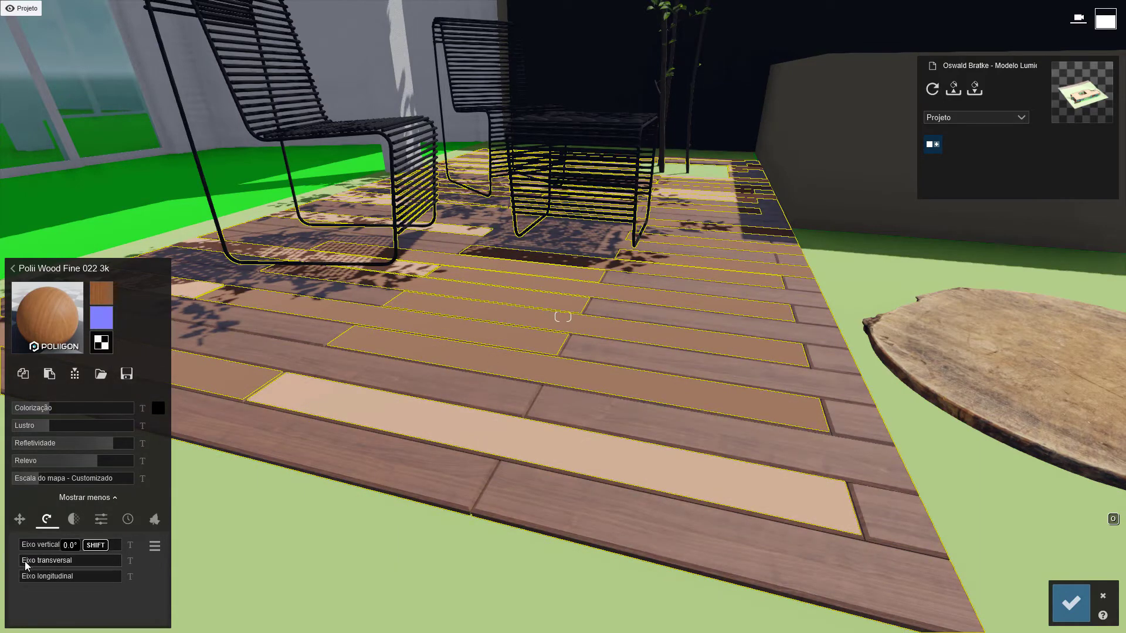
pyautogui.click(74, 520)
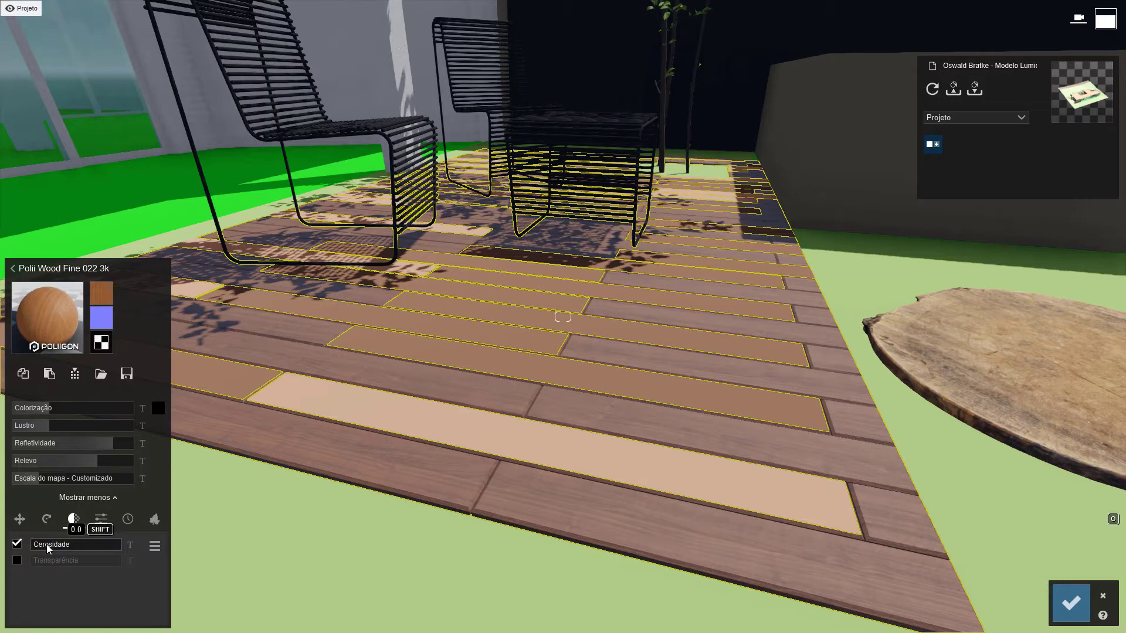
pyautogui.moveTo(598, 331); pyautogui.dragTo(227, 417, button='right')
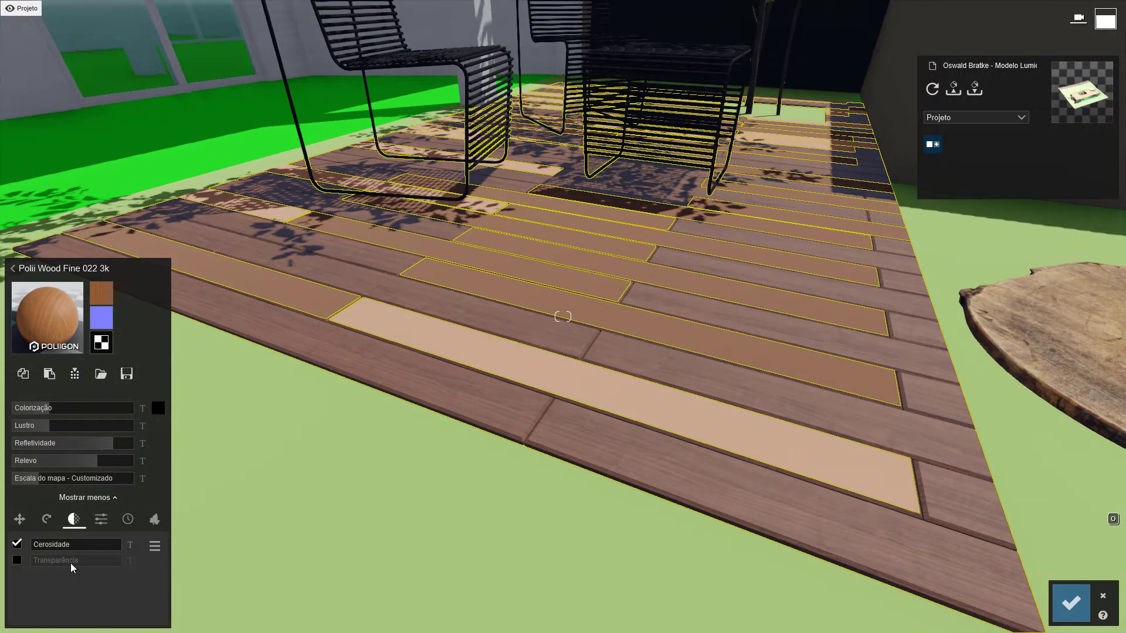
# Try the Emissivo and Saturação adjustments on the deck's wood material and restore both settings
pyautogui.click(101, 520)
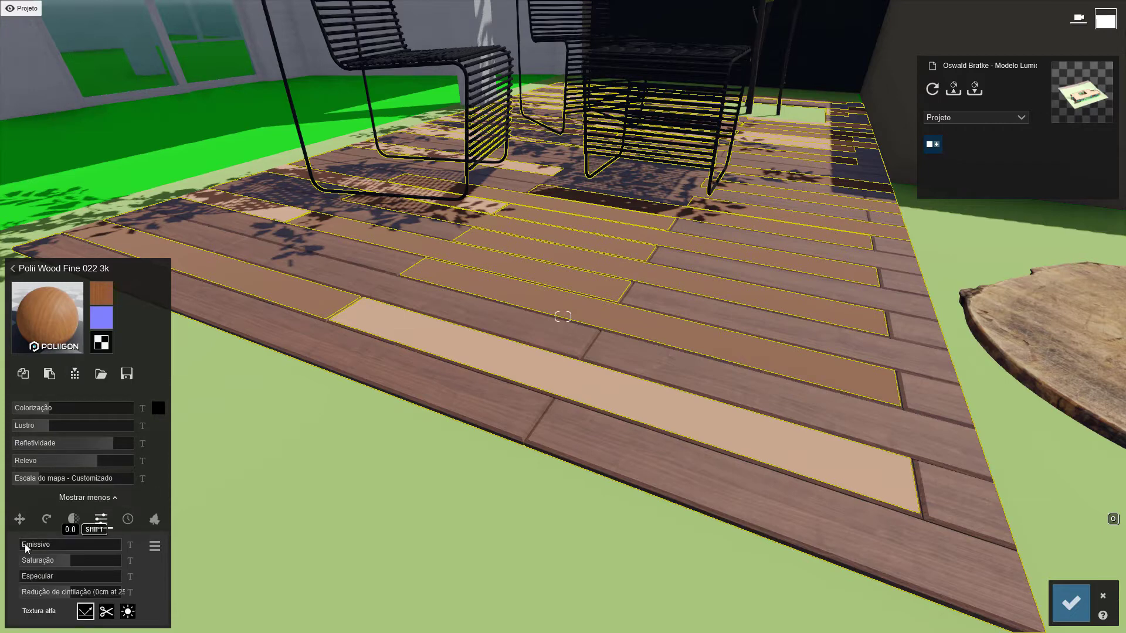
pyautogui.moveTo(26, 544)
pyautogui.mouseDown()
pyautogui.moveTo(62, 544)
pyautogui.moveTo(23, 544)
pyautogui.mouseUp()
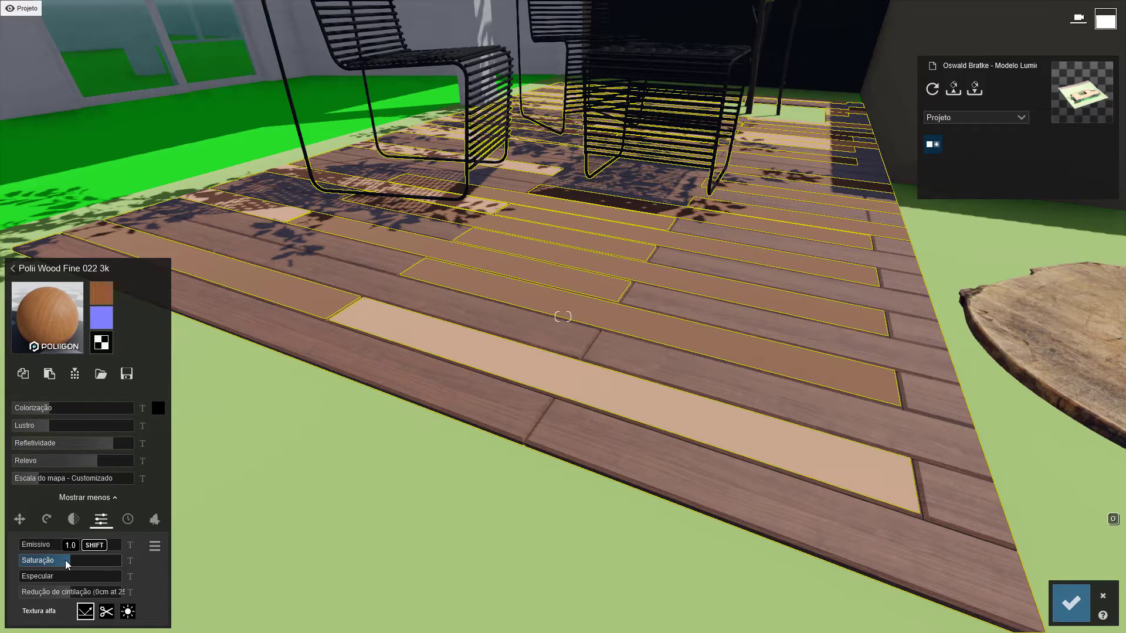
pyautogui.moveTo(65, 561); pyautogui.dragTo(183, 564)
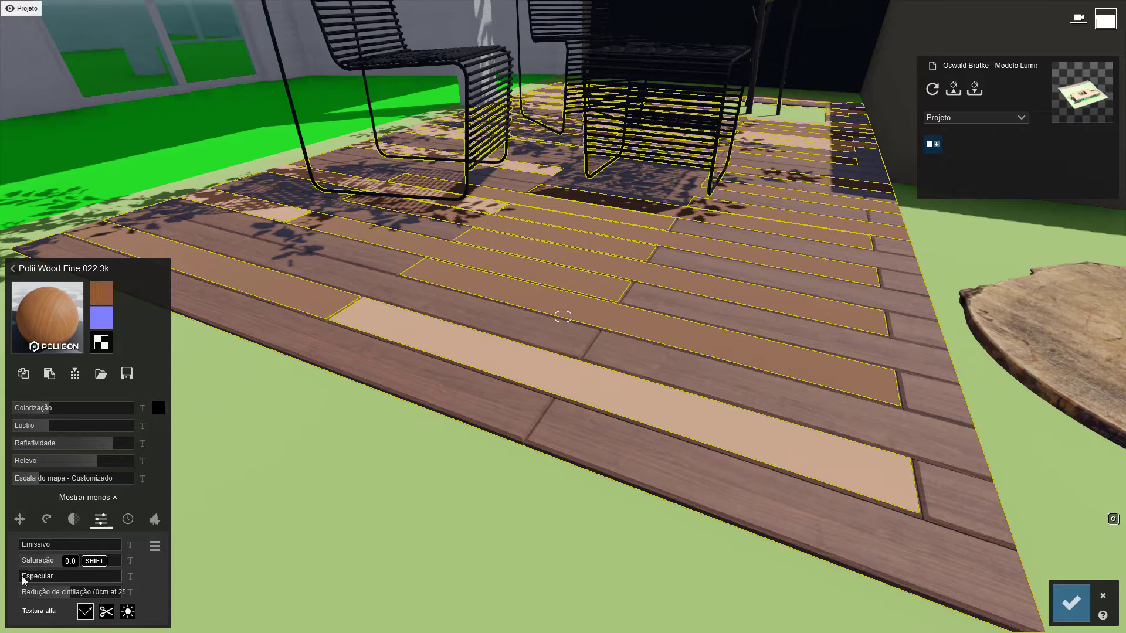
# Try a very slight Especular increase on the deck's wood material and check the sheen across the planks
pyautogui.moveTo(23, 576); pyautogui.dragTo(26, 577)
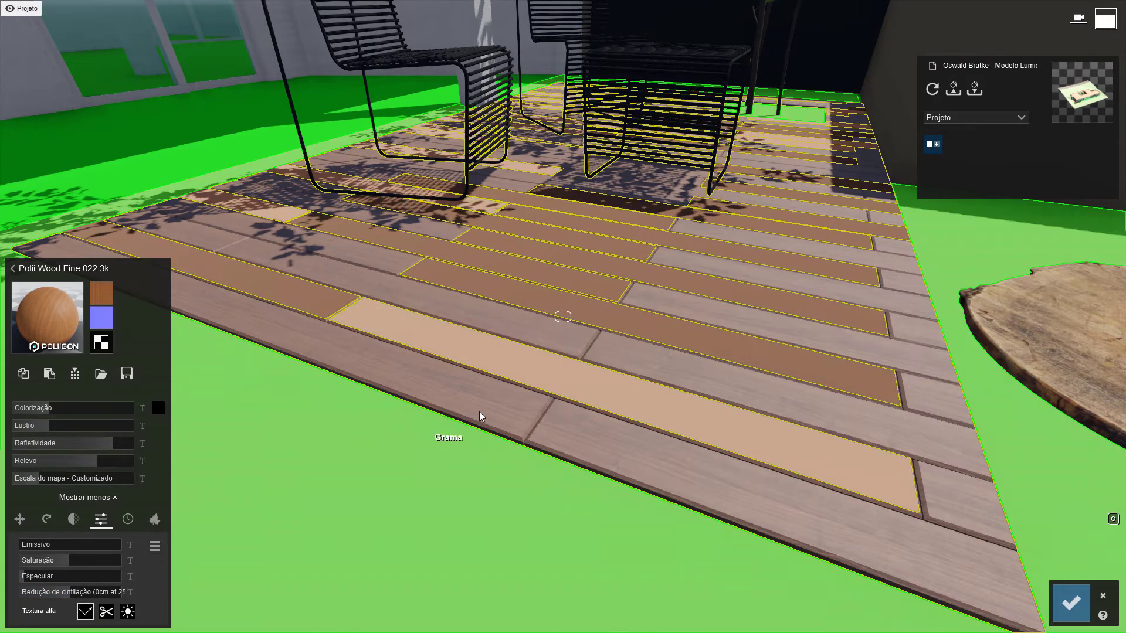
pyautogui.moveTo(479, 411); pyautogui.dragTo(410, 287, button='right')
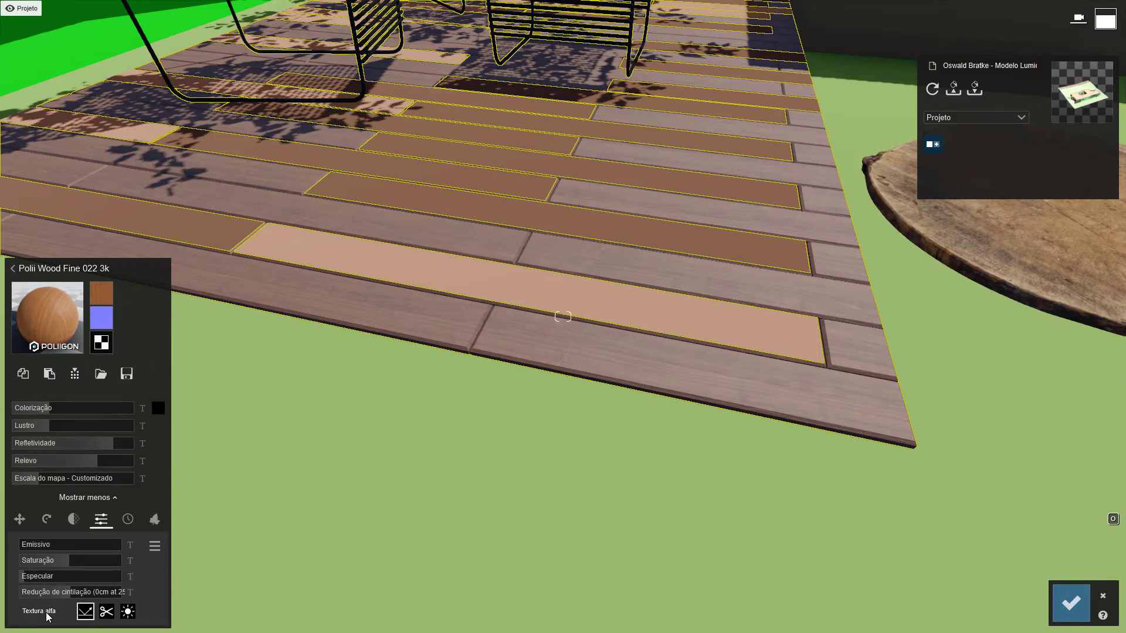
pyautogui.moveTo(578, 307); pyautogui.dragTo(595, 170, button='right')
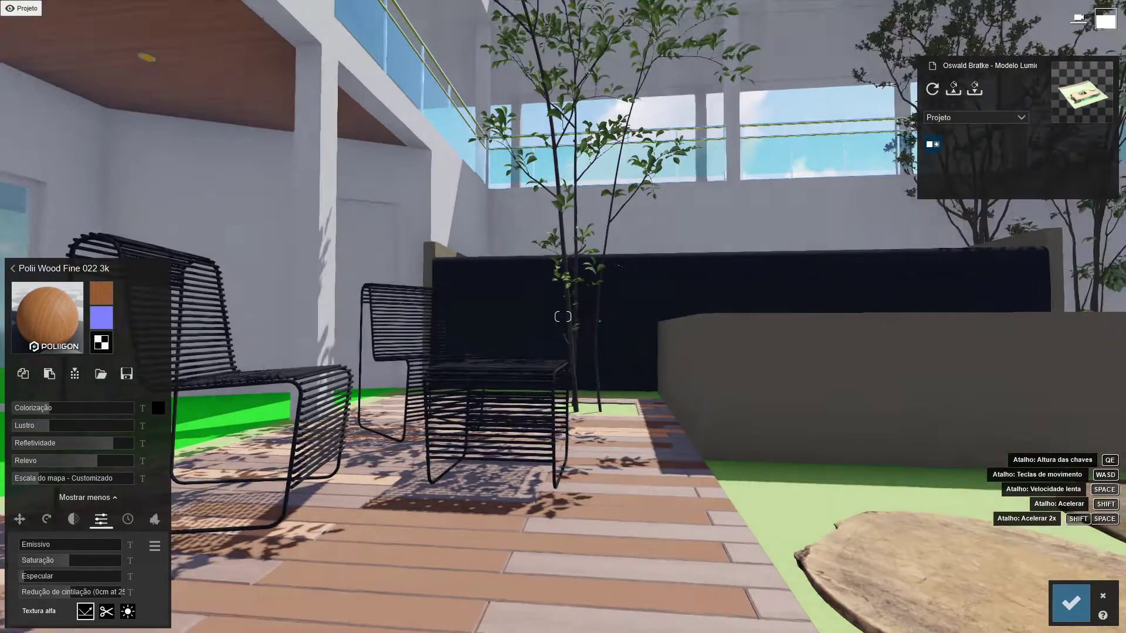
# Assign the Standard material to the tree leaves and try their alpha texture as an emissivity mask, checking the leaves up close
pyautogui.press('w')
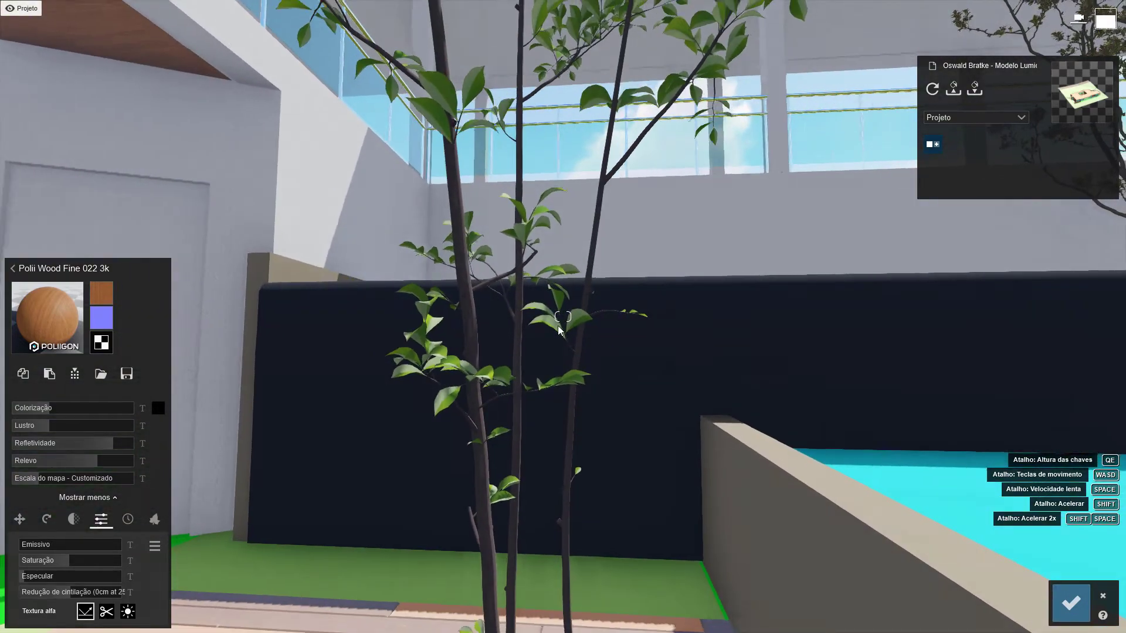
pyautogui.click(578, 323)
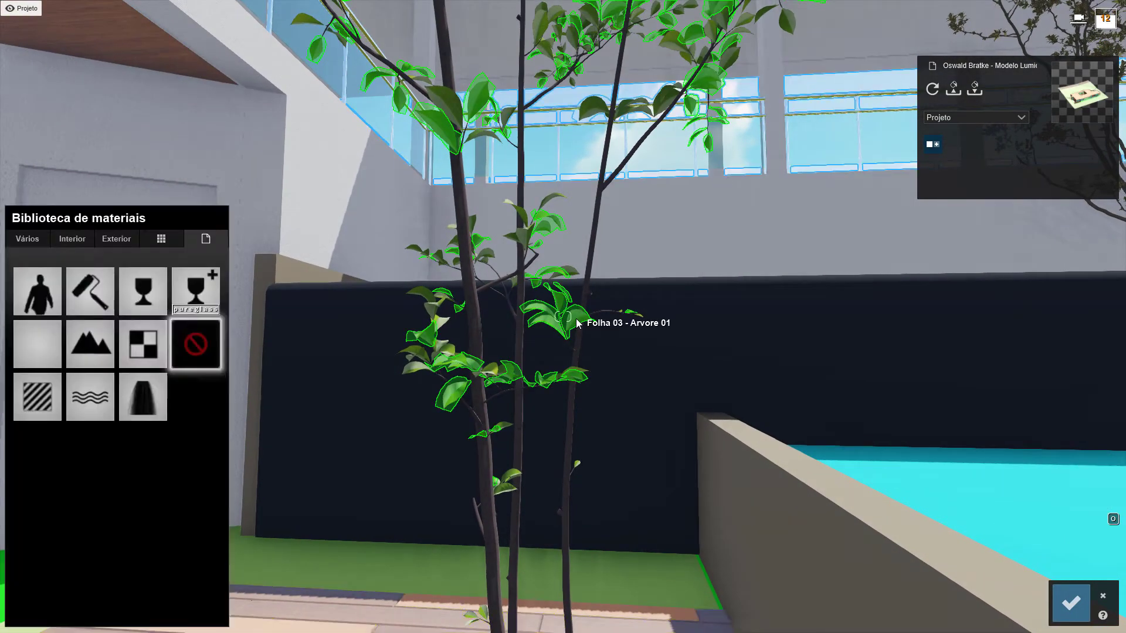
pyautogui.click(43, 390)
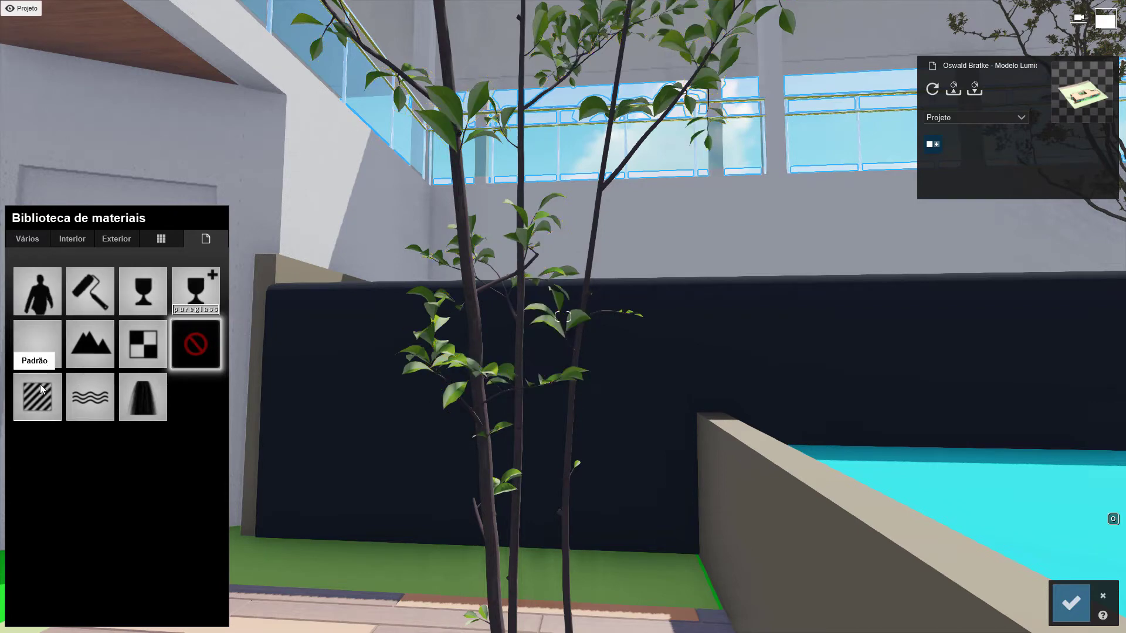
pyautogui.moveTo(103, 295)
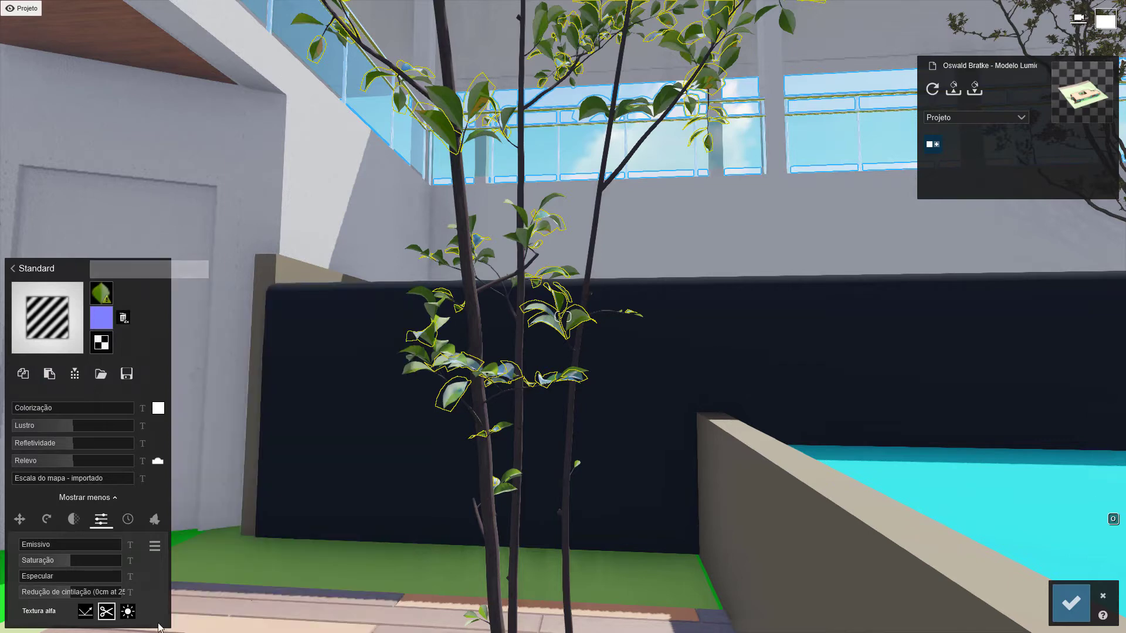
pyautogui.click(128, 613)
pyautogui.press('w')
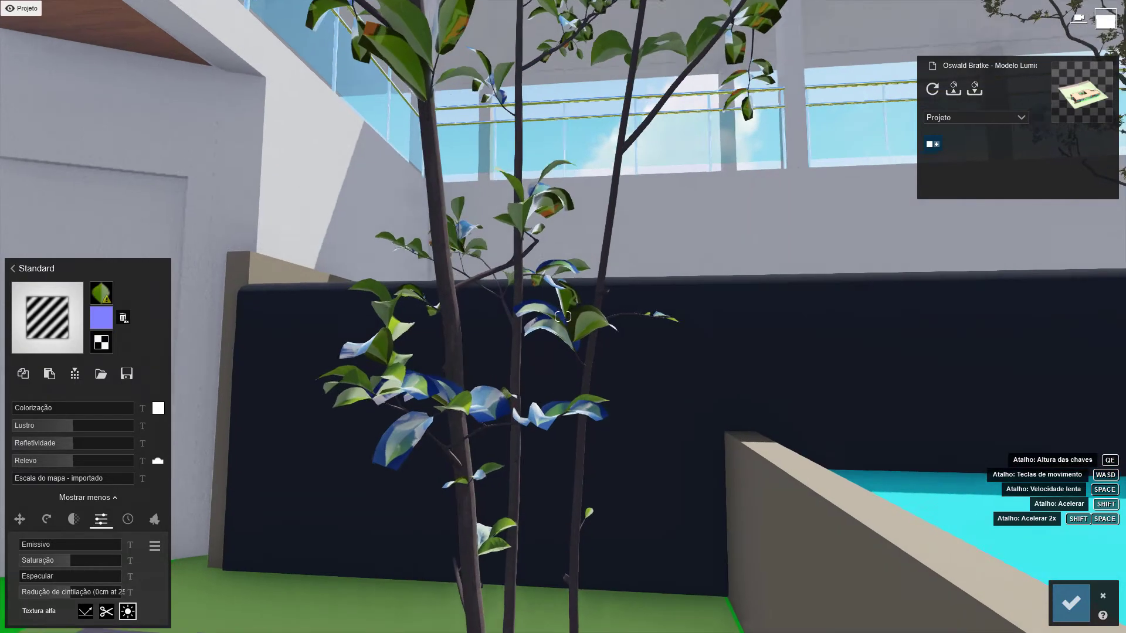
pyautogui.press('w')
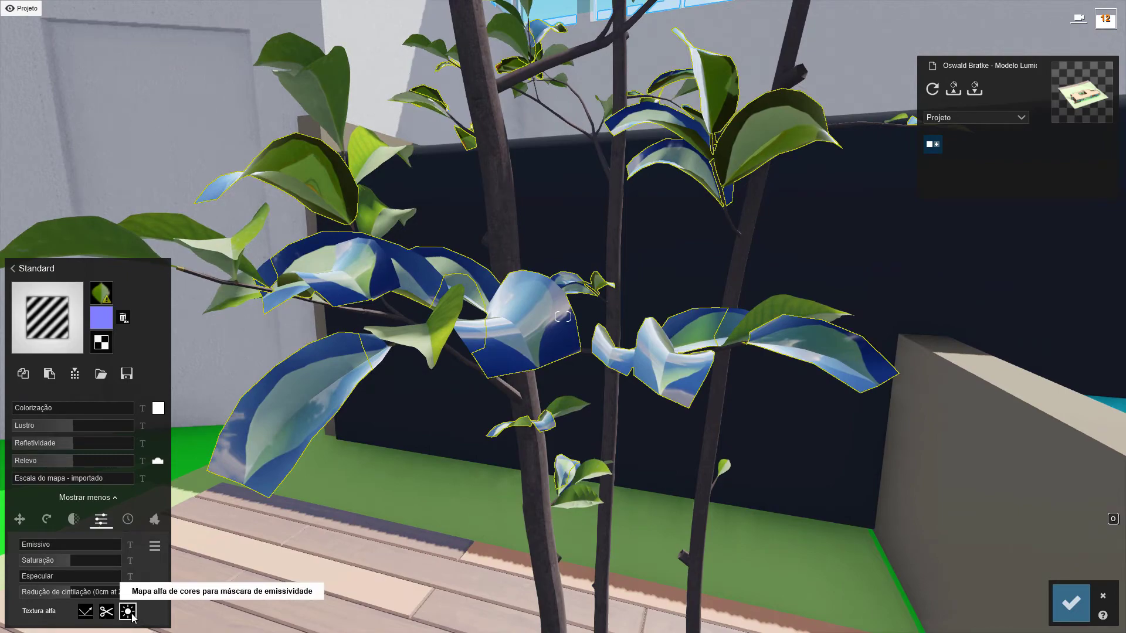
# Restore the leaves' alpha texture to clipping, check the tree from farther away, and cancel the pending material changes
pyautogui.click(106, 613)
pyautogui.press('s')
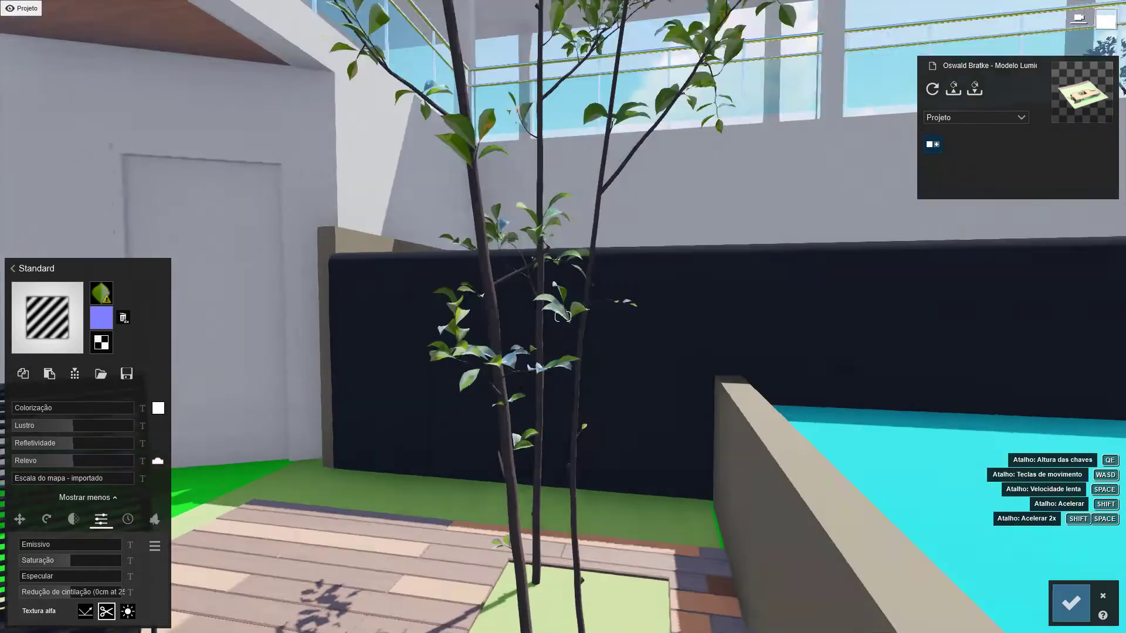
pyautogui.press('w')
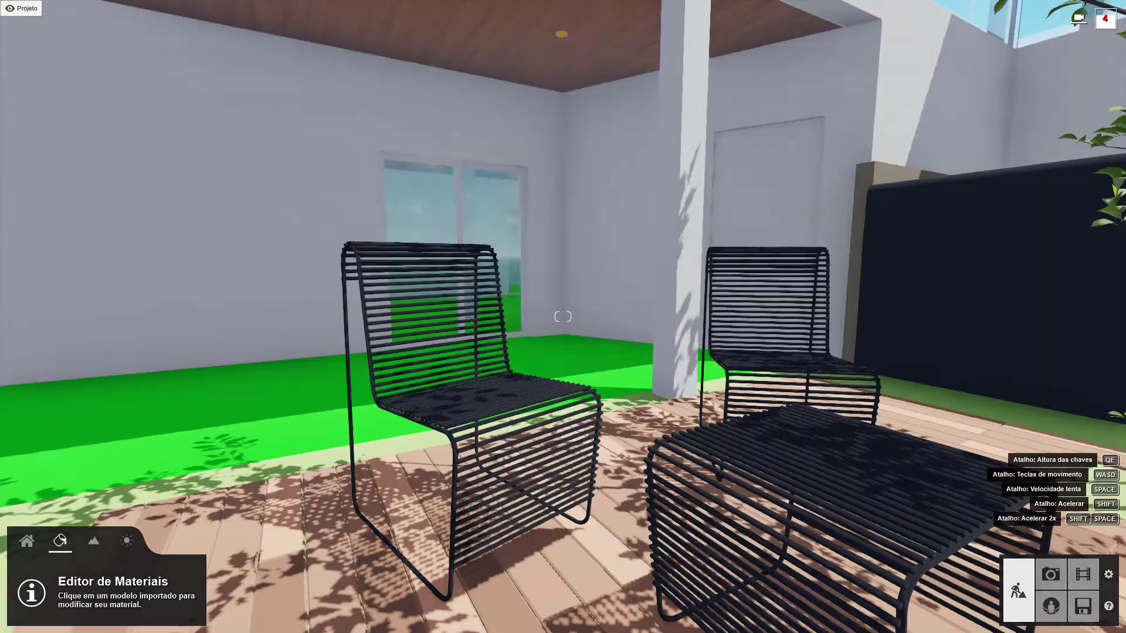
pyautogui.press('w')
pyautogui.press('s')
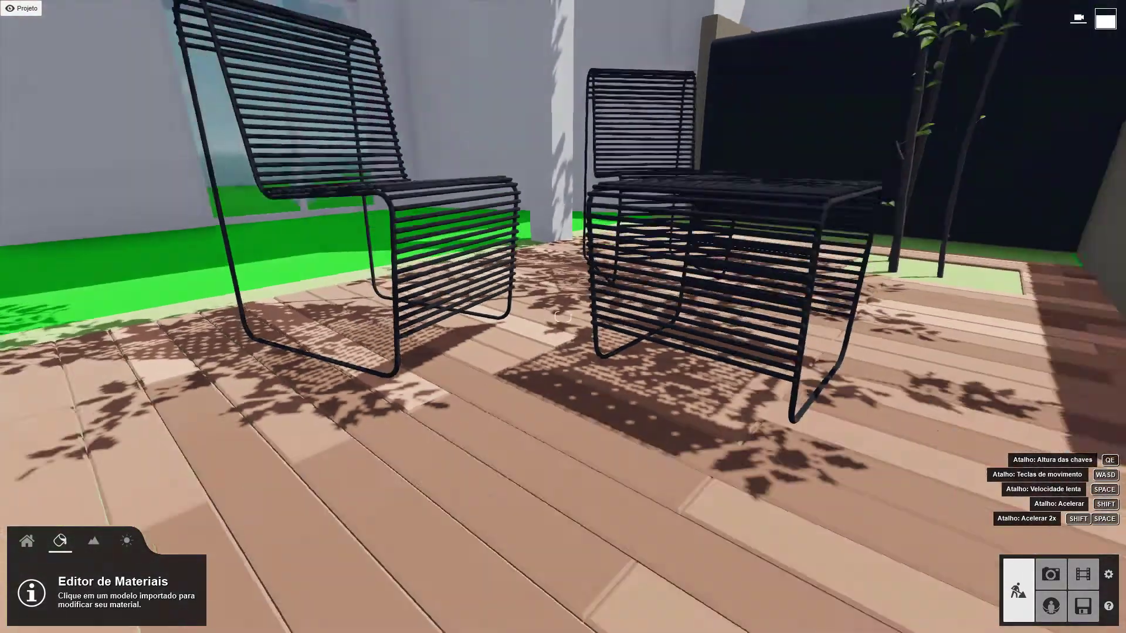
# Assign Polii Wood Fine 022 3k to the Madeira Deck 01 planks, add a slight black Colorização and lower the Lustro
pyautogui.press('s')
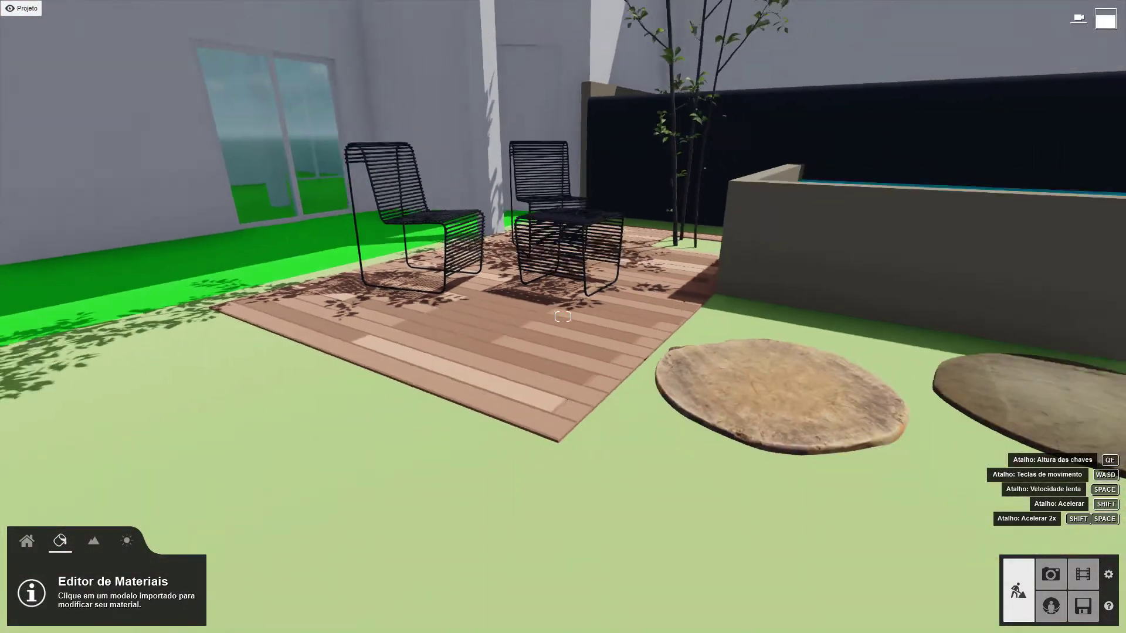
pyautogui.press('w')
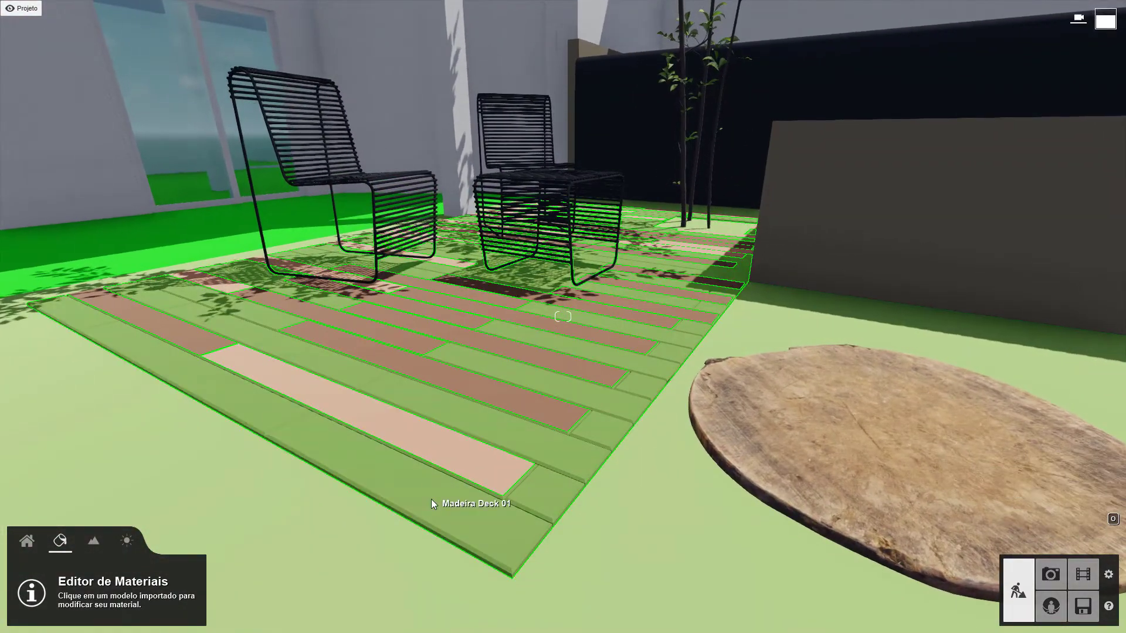
pyautogui.click(431, 500)
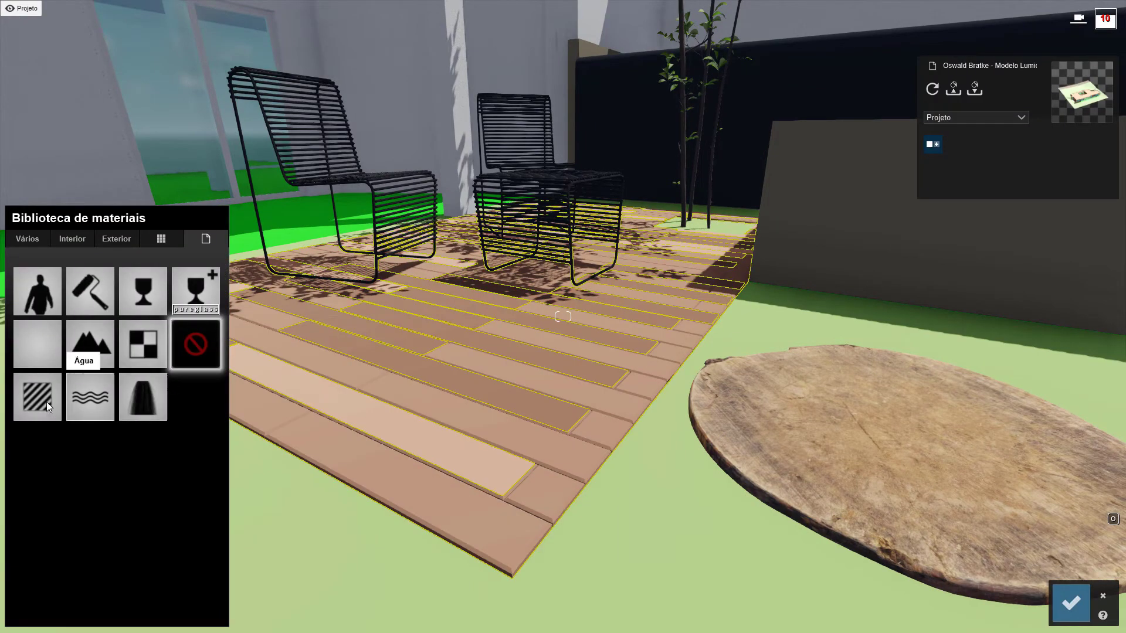
pyautogui.click(49, 402)
pyautogui.click(96, 393)
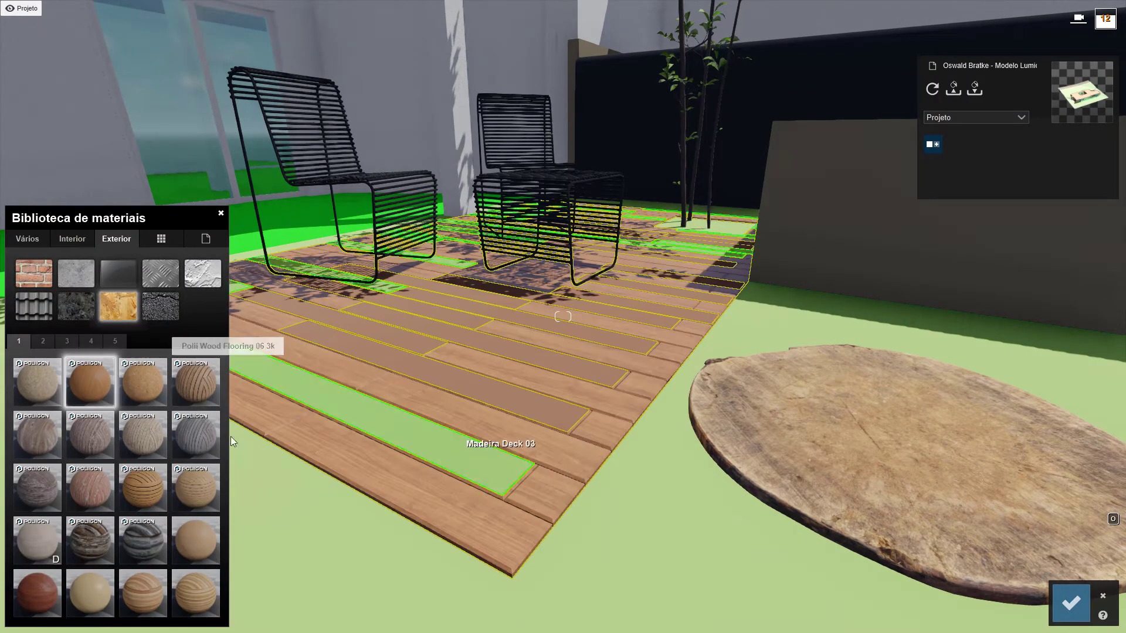
pyautogui.press('a')
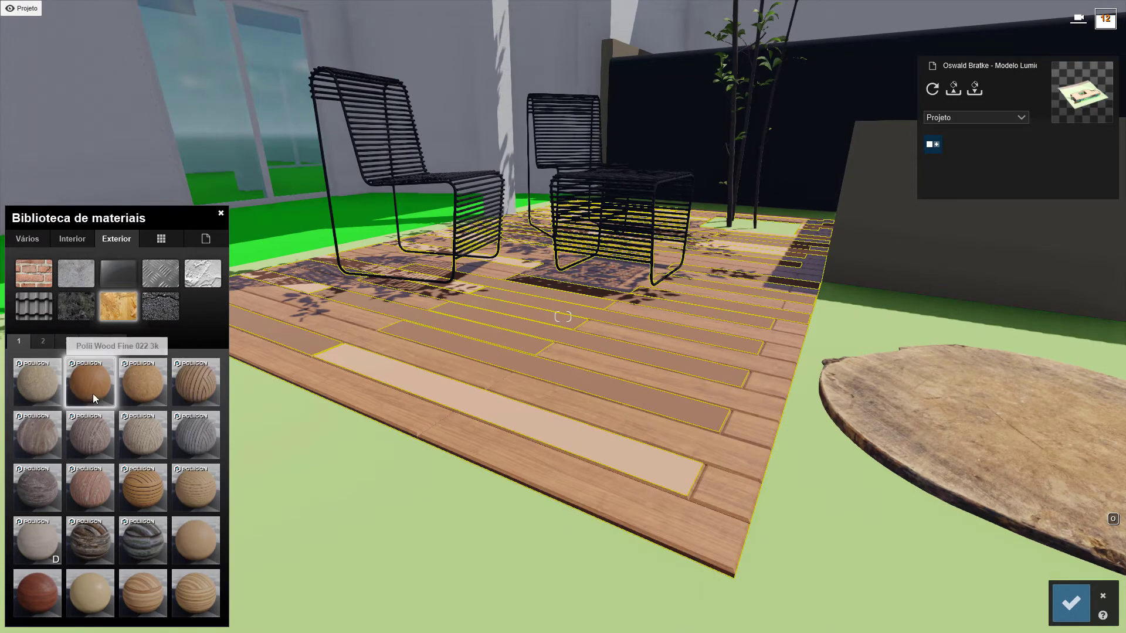
pyautogui.click(92, 391)
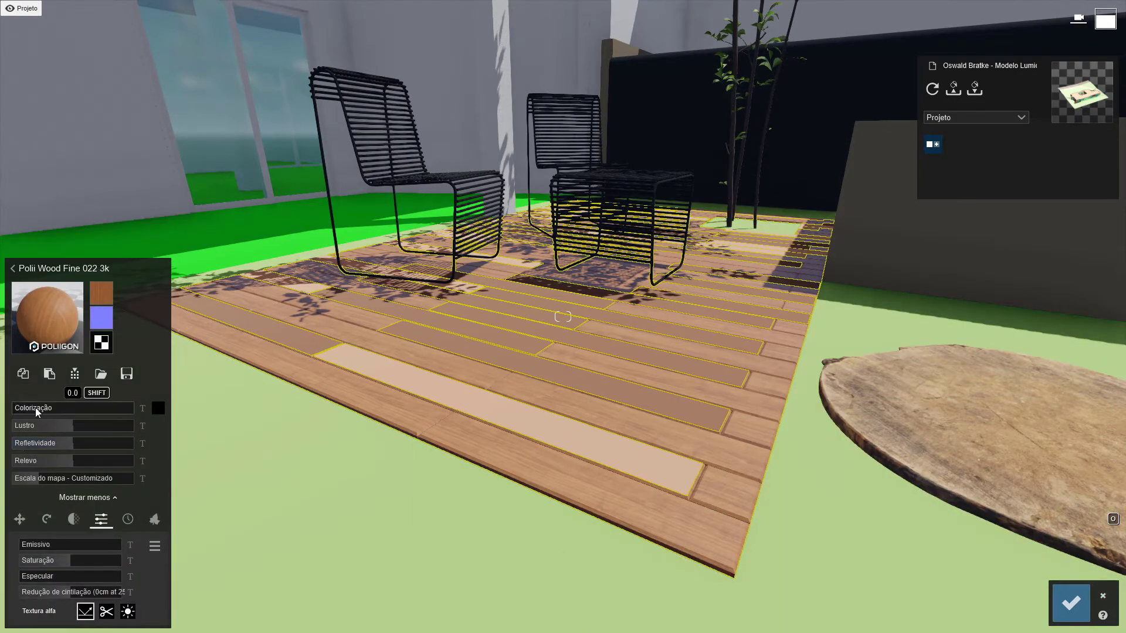
pyautogui.moveTo(35, 407); pyautogui.dragTo(44, 409)
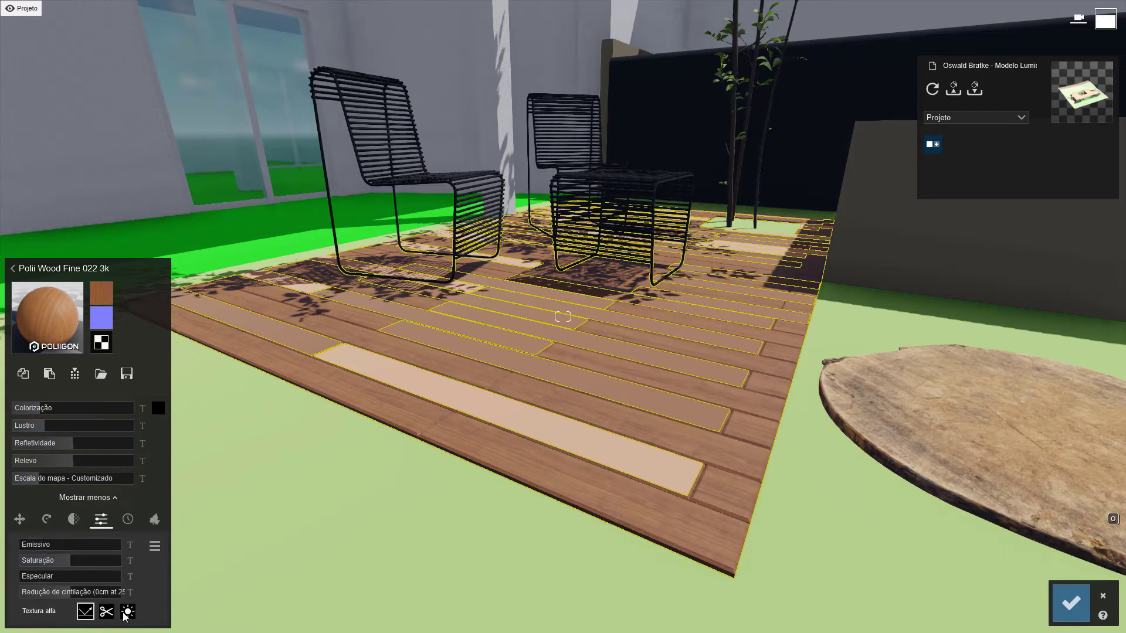
# Weather the deck wood with the Madeira aging type, testing Envelhecimento up to 1.0 and settling on about 0.7
pyautogui.click(128, 520)
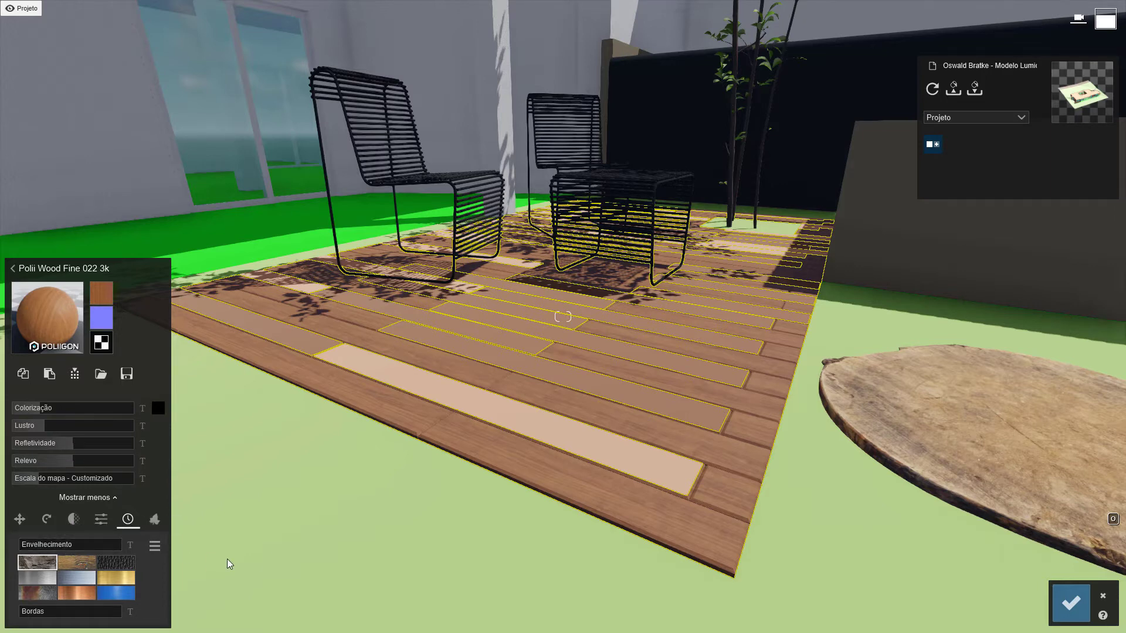
pyautogui.moveTo(64, 548)
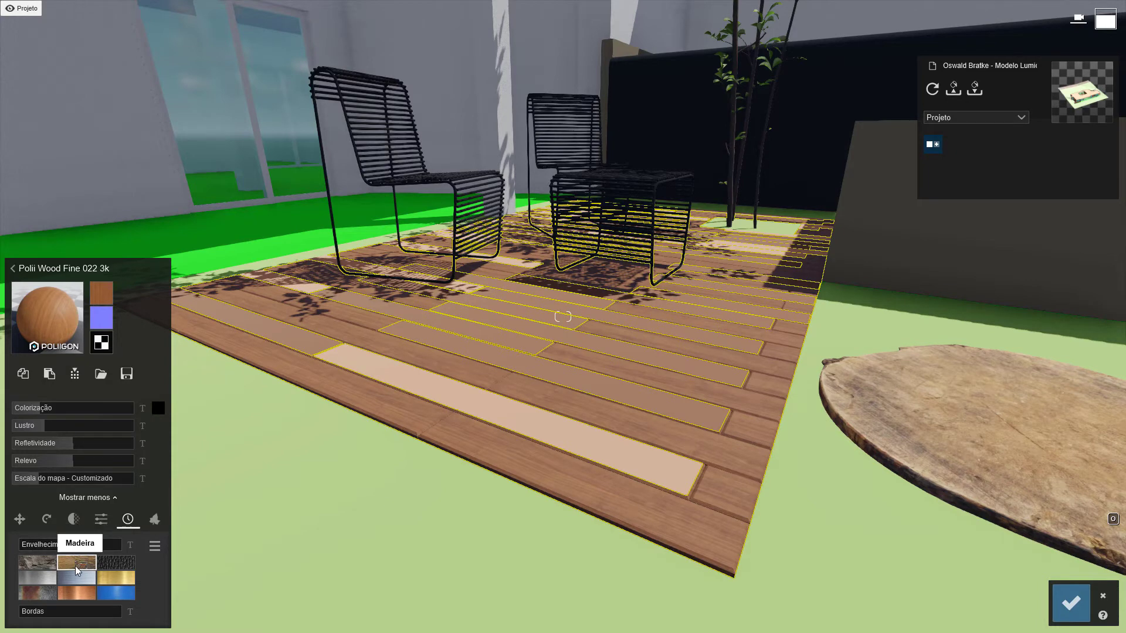
pyautogui.click(31, 547)
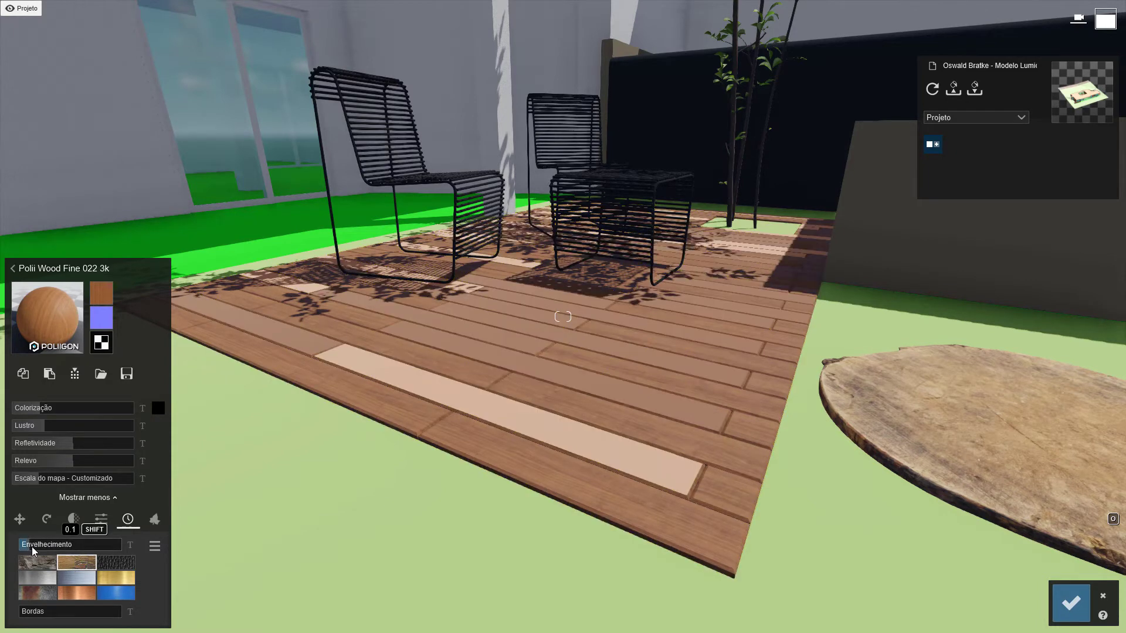
pyautogui.moveTo(32, 546); pyautogui.dragTo(288, 544)
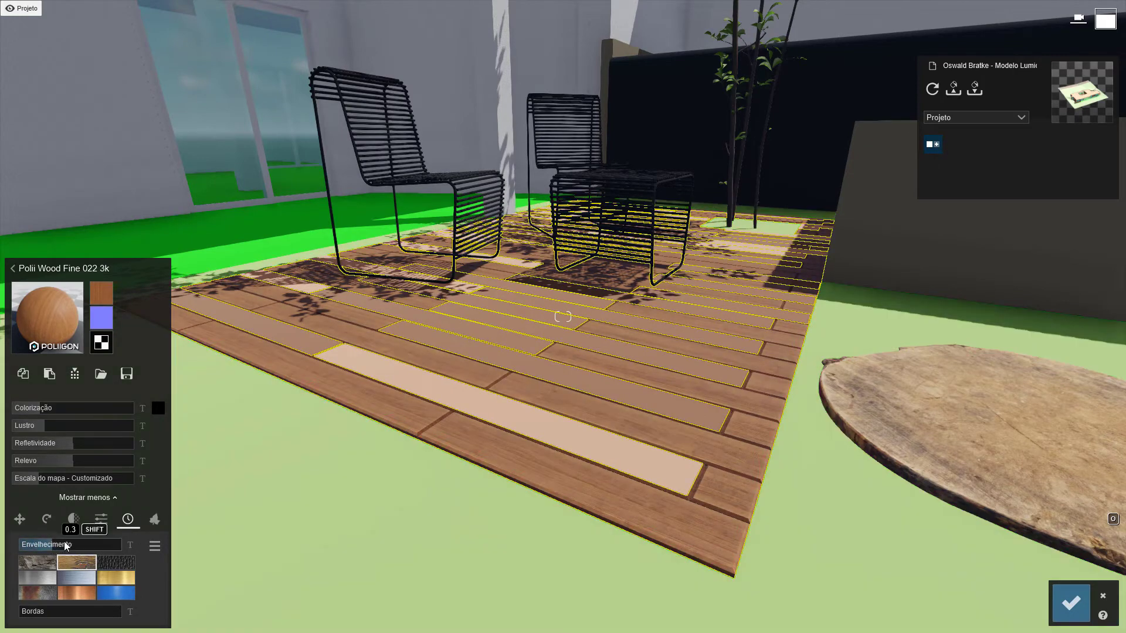
pyautogui.moveTo(67, 545); pyautogui.dragTo(364, 540)
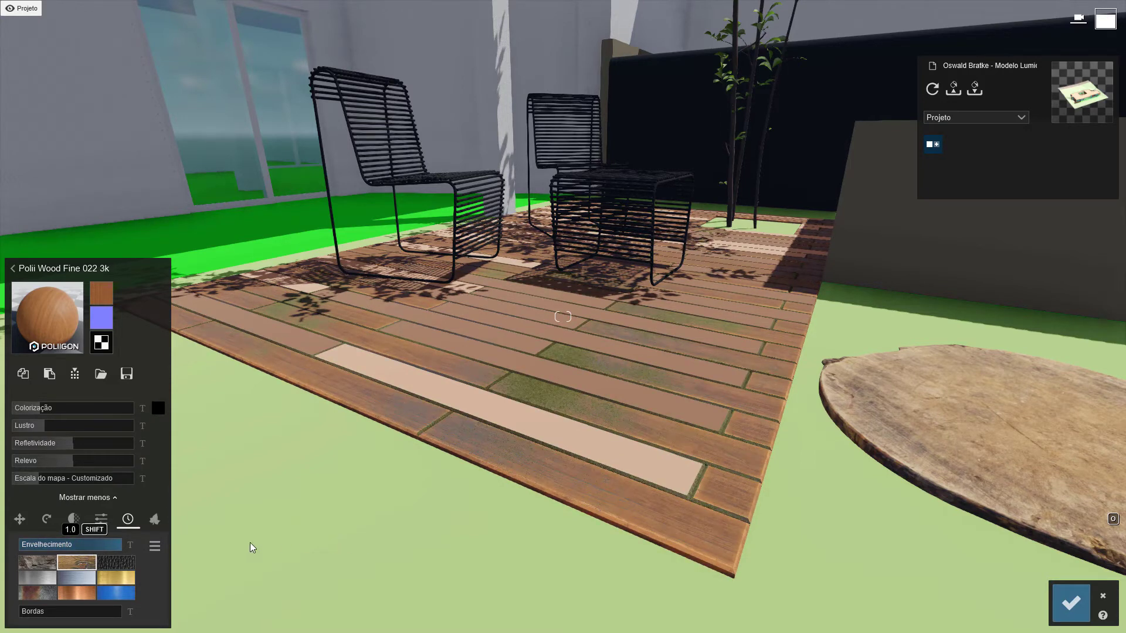
pyautogui.moveTo(250, 543); pyautogui.dragTo(92, 544)
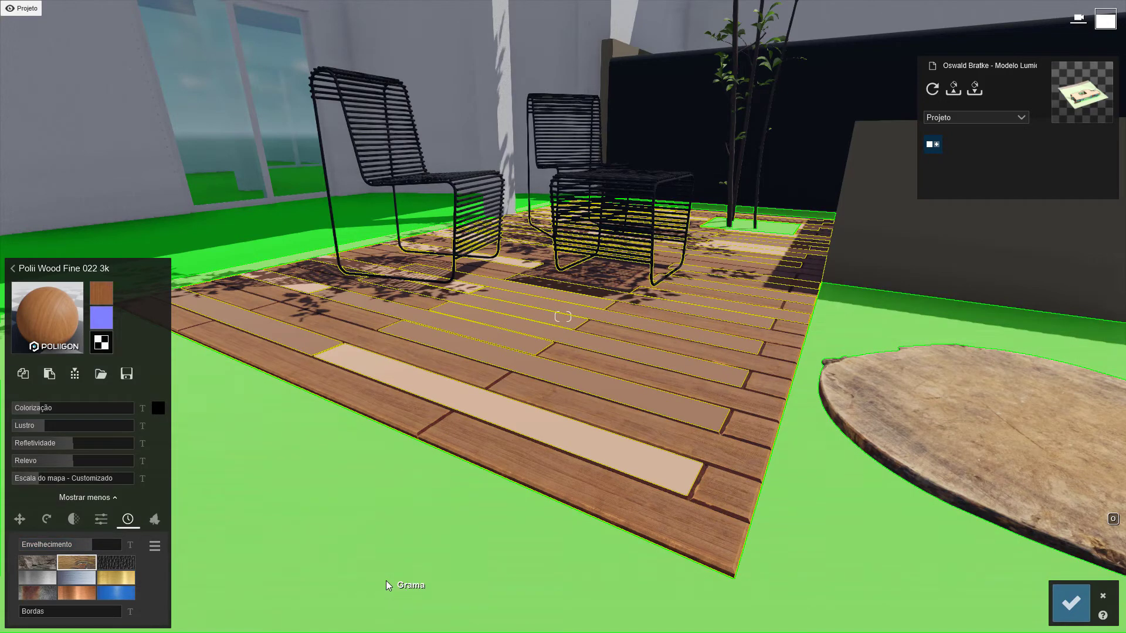
# Soften the deck planks' edges with a Bordas value of about 0.2
pyautogui.moveTo(30, 612)
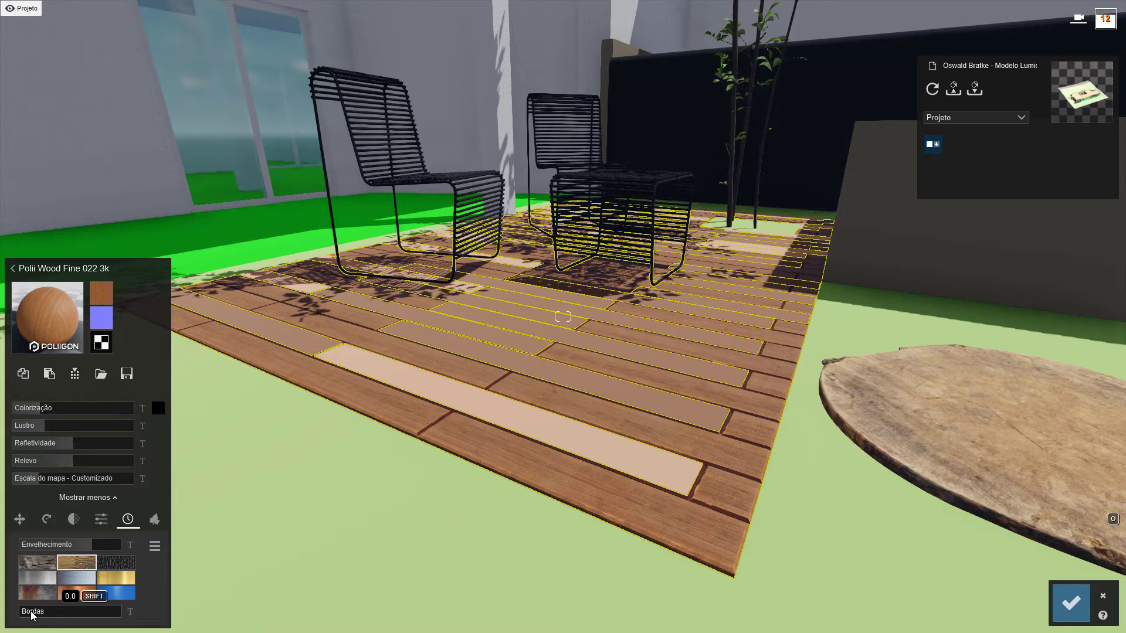
pyautogui.moveTo(25, 613); pyautogui.dragTo(43, 611)
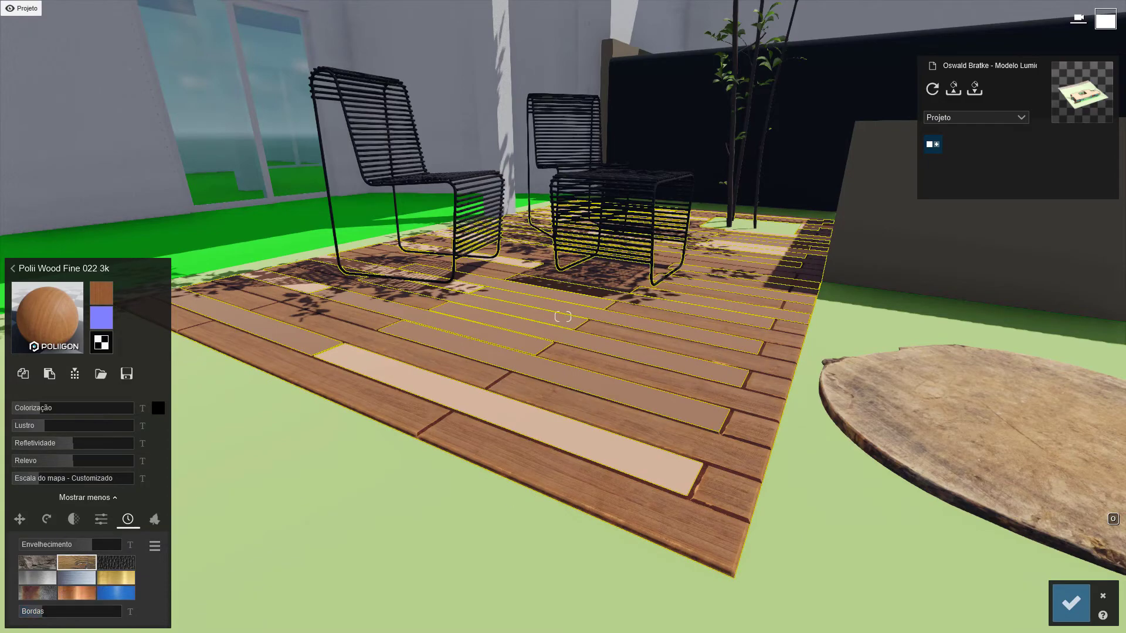
pyautogui.press('s')
pyautogui.moveTo(516, 507); pyautogui.dragTo(529, 431, button='right')
# Set Bordas to 0.2 on the exterior wall material of the house's walls and column
pyautogui.press('w')
pyautogui.press('w')
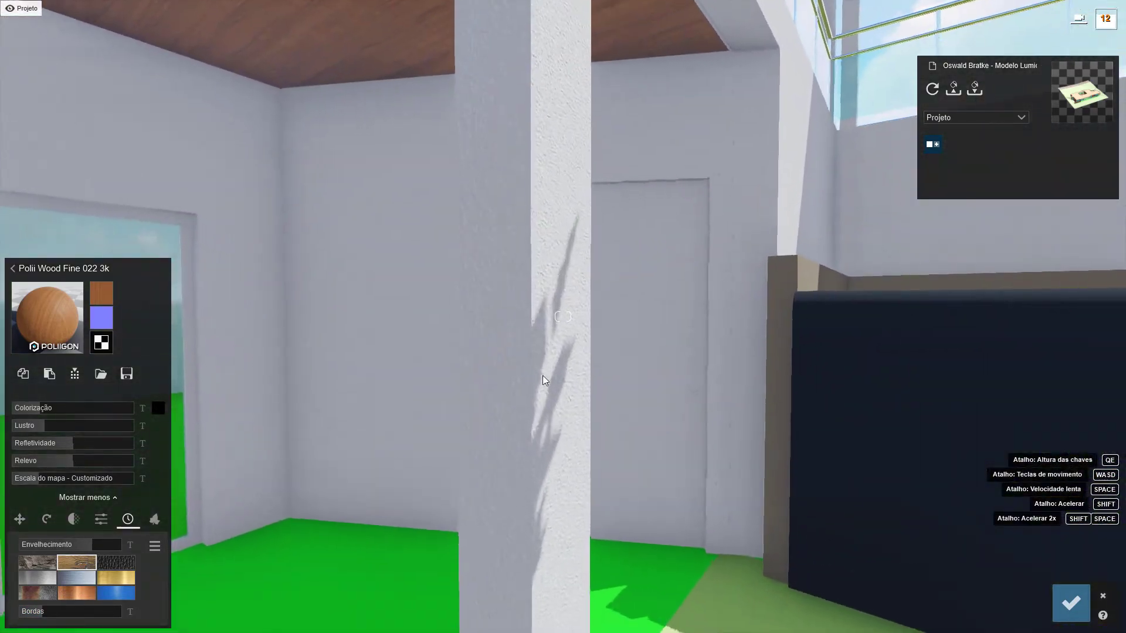
pyautogui.click(521, 365)
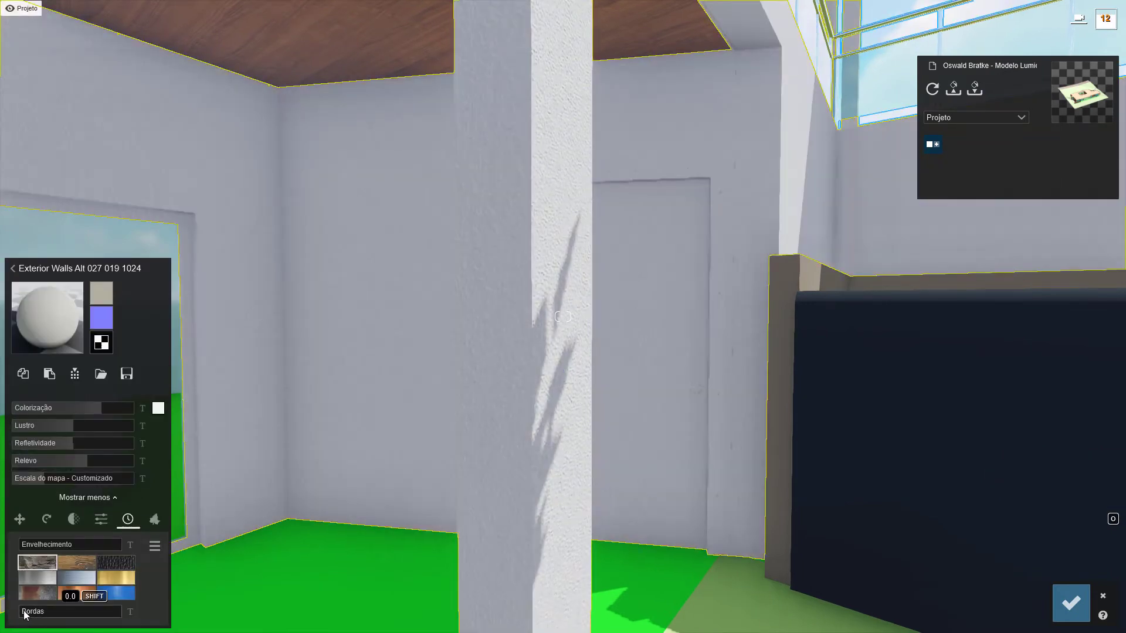
pyautogui.click(25, 614)
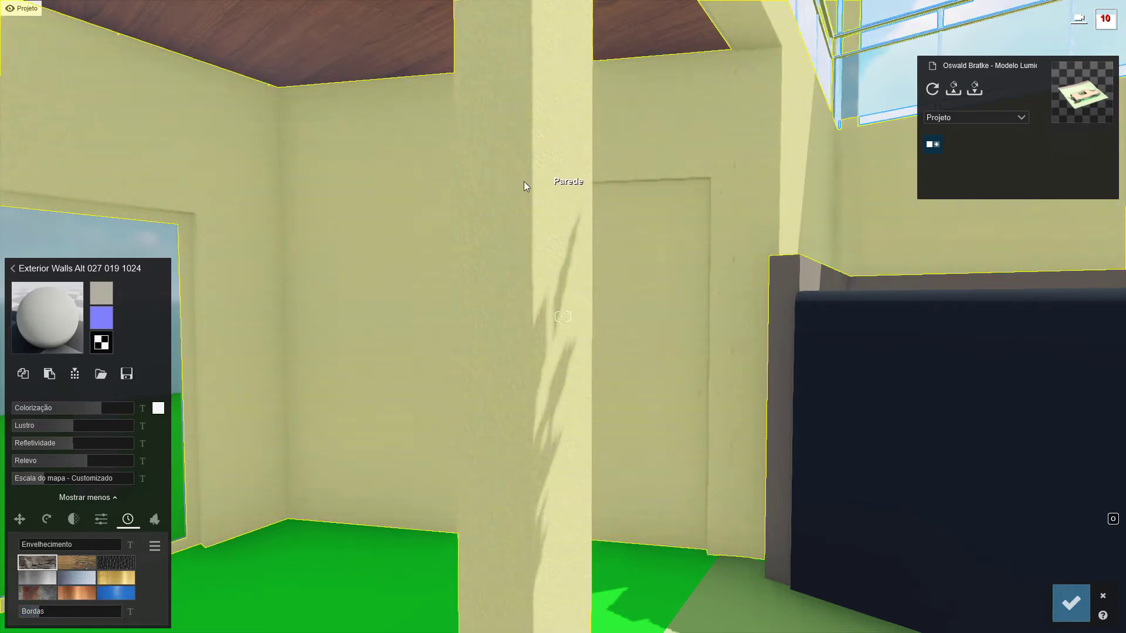
# Examine the edges of the walls and the beam beneath the glass railing up close from below
pyautogui.moveTo(712, 217); pyautogui.dragTo(727, 104, button='right')
pyautogui.press('w')
pyautogui.press('d')
pyautogui.press('w')
pyautogui.press('q')
pyautogui.press('e')
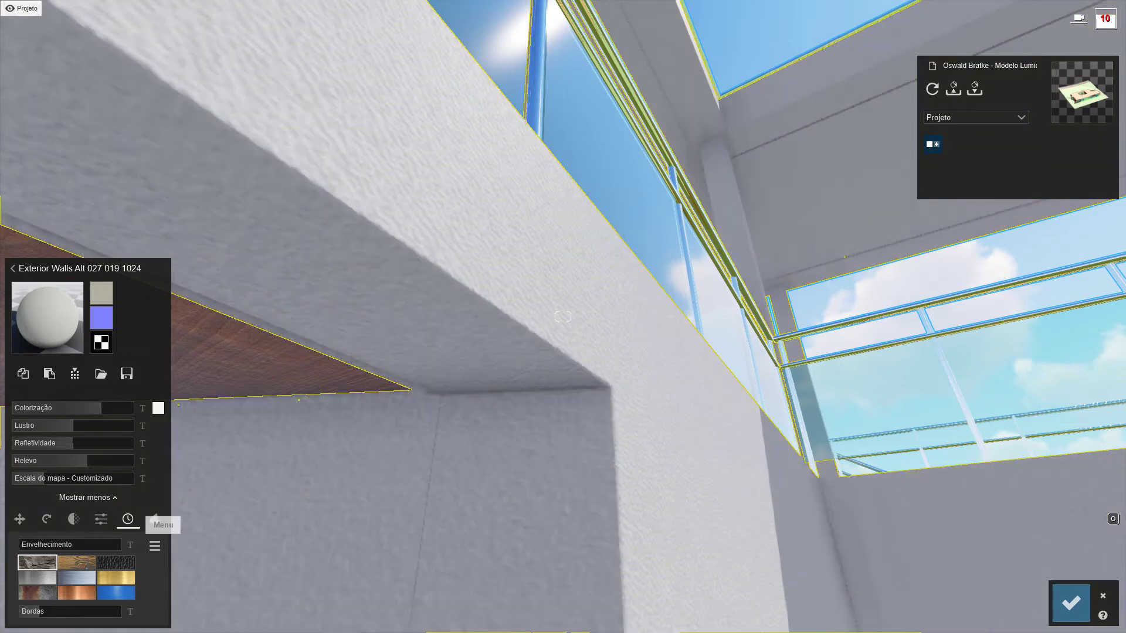
pyautogui.moveTo(563, 317); pyautogui.dragTo(757, 308, button='right')
pyautogui.moveTo(475, 399); pyautogui.dragTo(439, 457, button='right')
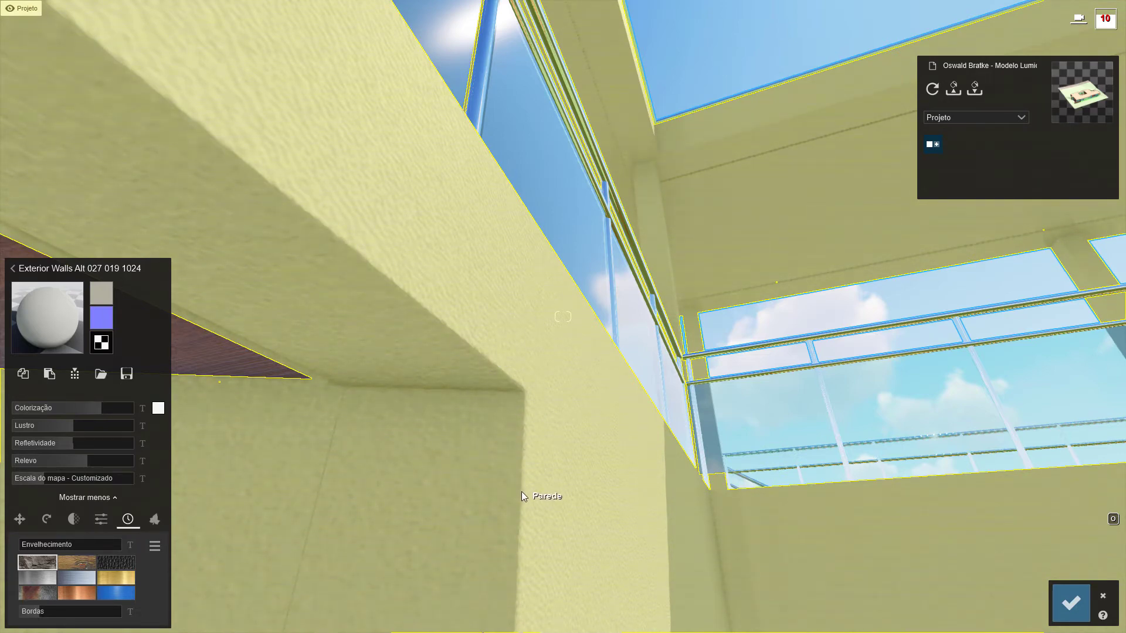
pyautogui.moveTo(33, 614)
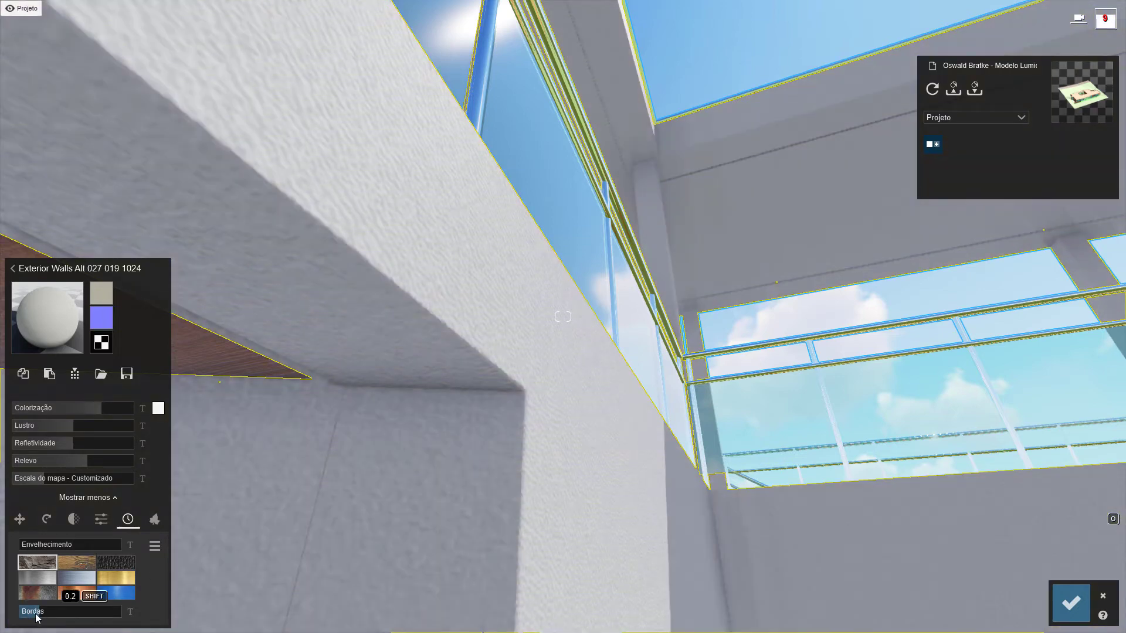
# Raise the exterior wall material's Especular very slightly
pyautogui.click(101, 519)
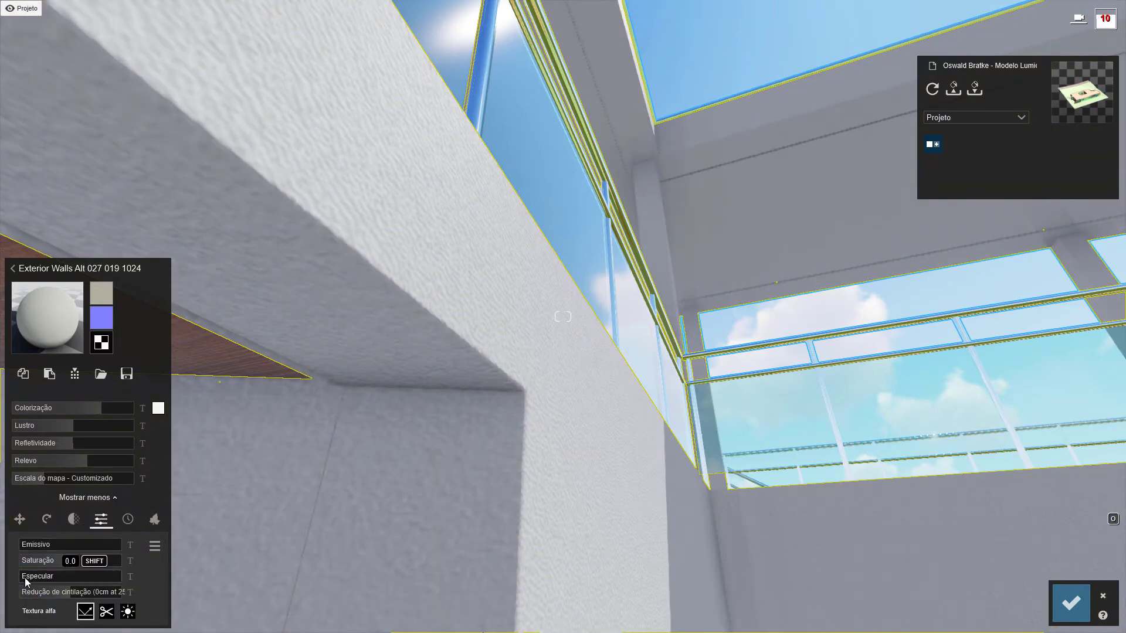
pyautogui.moveTo(24, 578); pyautogui.dragTo(27, 578)
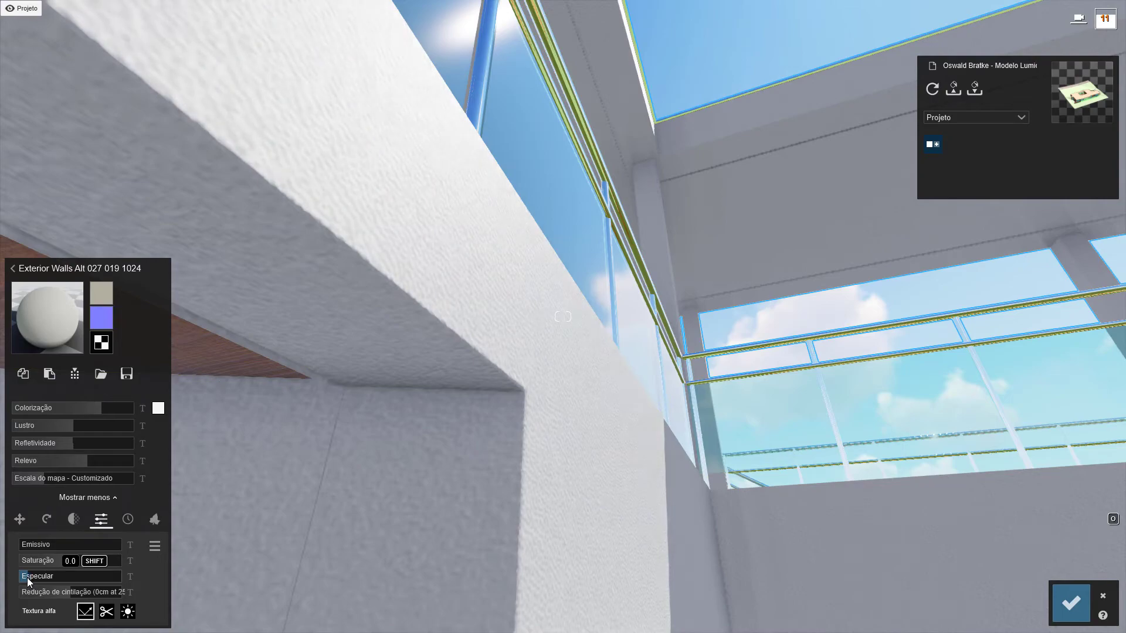
# Finish fine-tuning the exterior wall material's Especular to a very low value and review the walls and columns
pyautogui.moveTo(29, 578); pyautogui.dragTo(59, 610, button='right')
pyautogui.moveTo(563, 316); pyautogui.dragTo(260, 453, button='right')
pyautogui.press('s')
pyautogui.press('s')
pyautogui.press('s')
pyautogui.press('e')
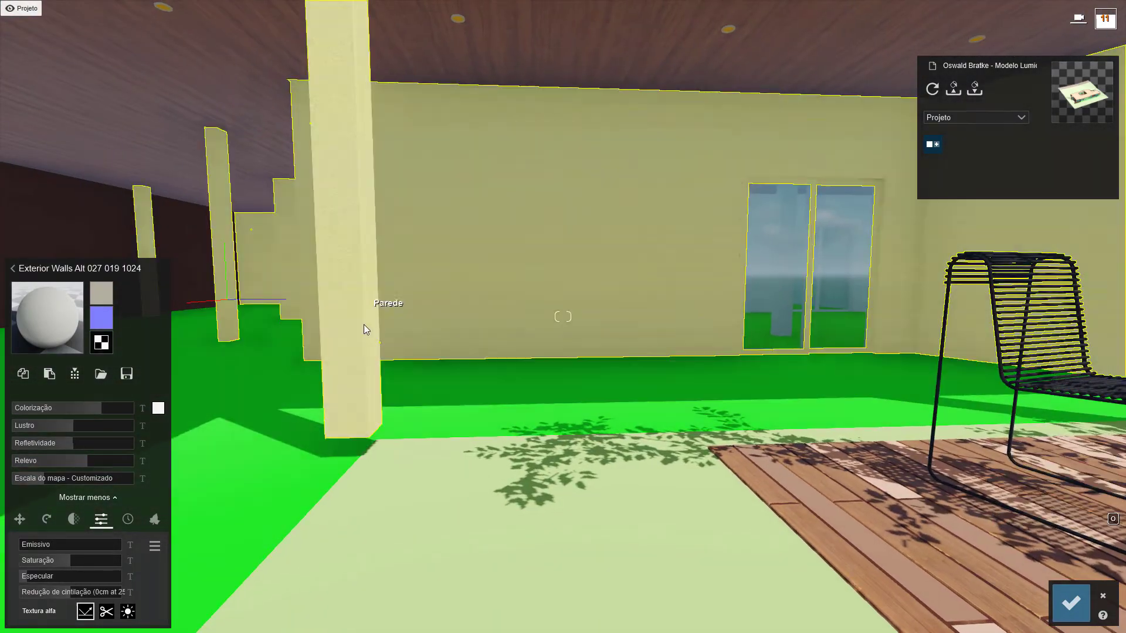
pyautogui.press('s')
pyautogui.moveTo(359, 350); pyautogui.dragTo(573, 366, button='right')
# Select the deck wood material and open its Folhagem settings
pyautogui.press('a')
pyautogui.press('w')
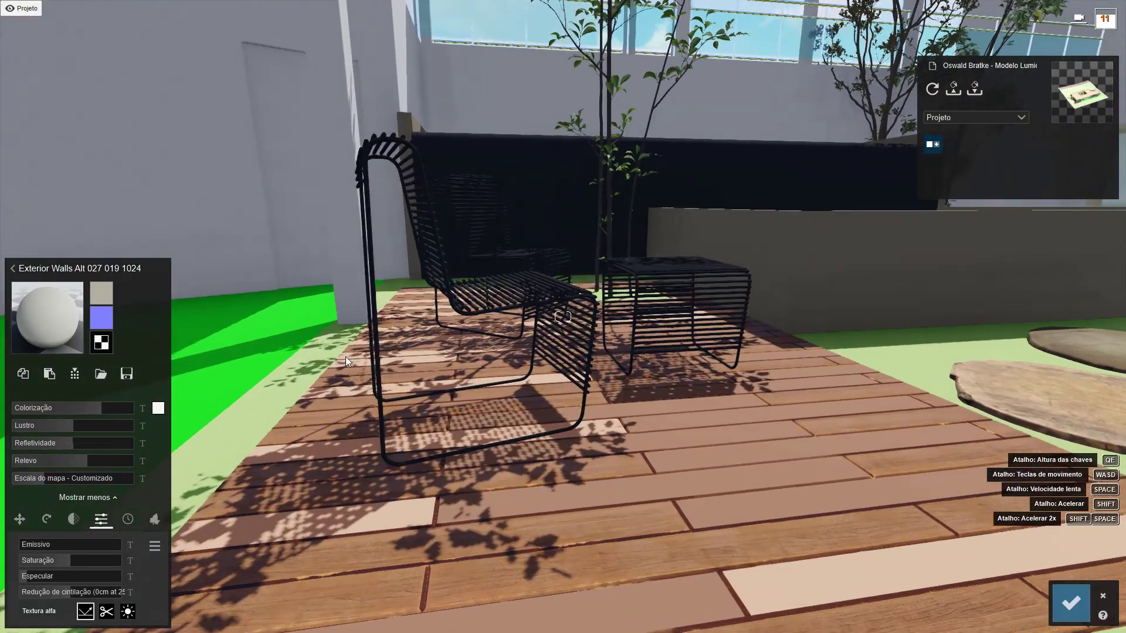
pyautogui.press('s')
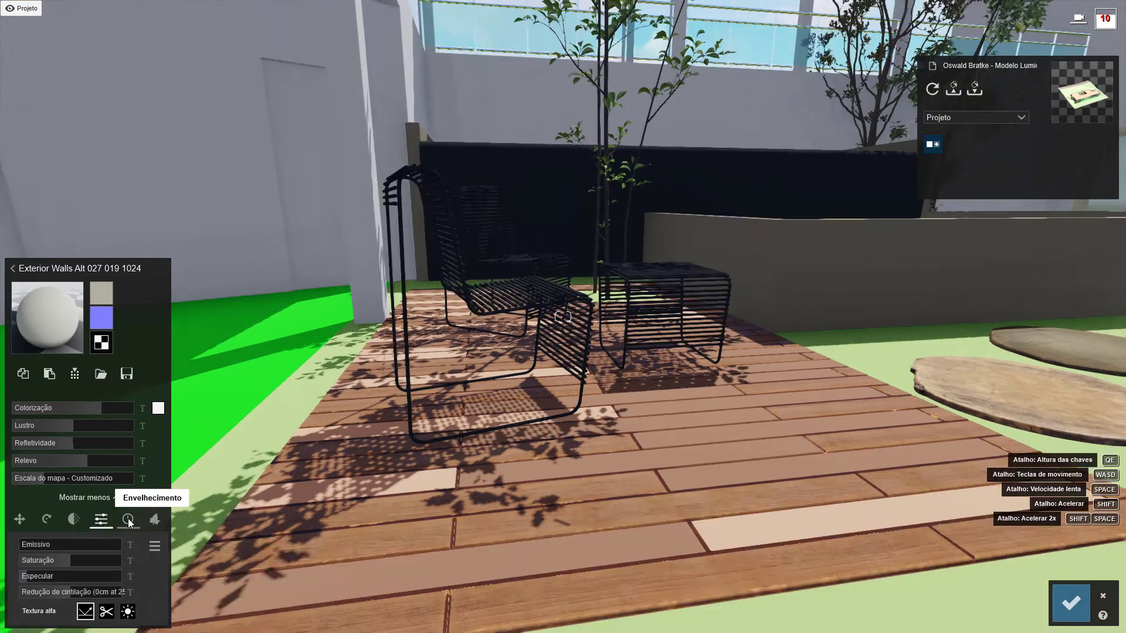
pyautogui.click(128, 520)
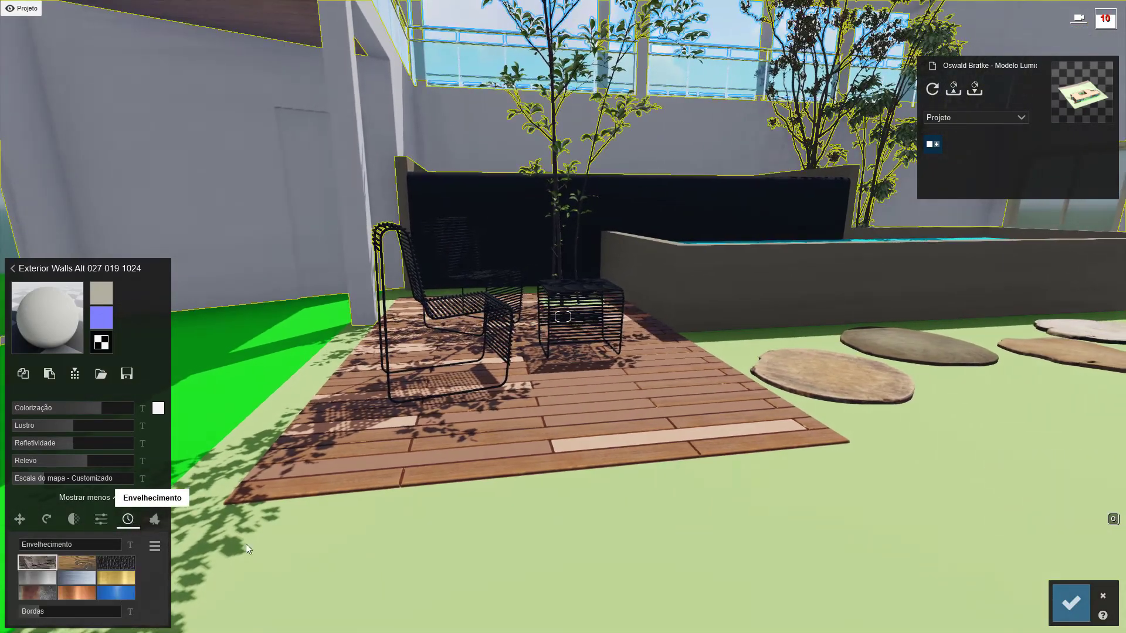
pyautogui.click(448, 473)
pyautogui.press('w')
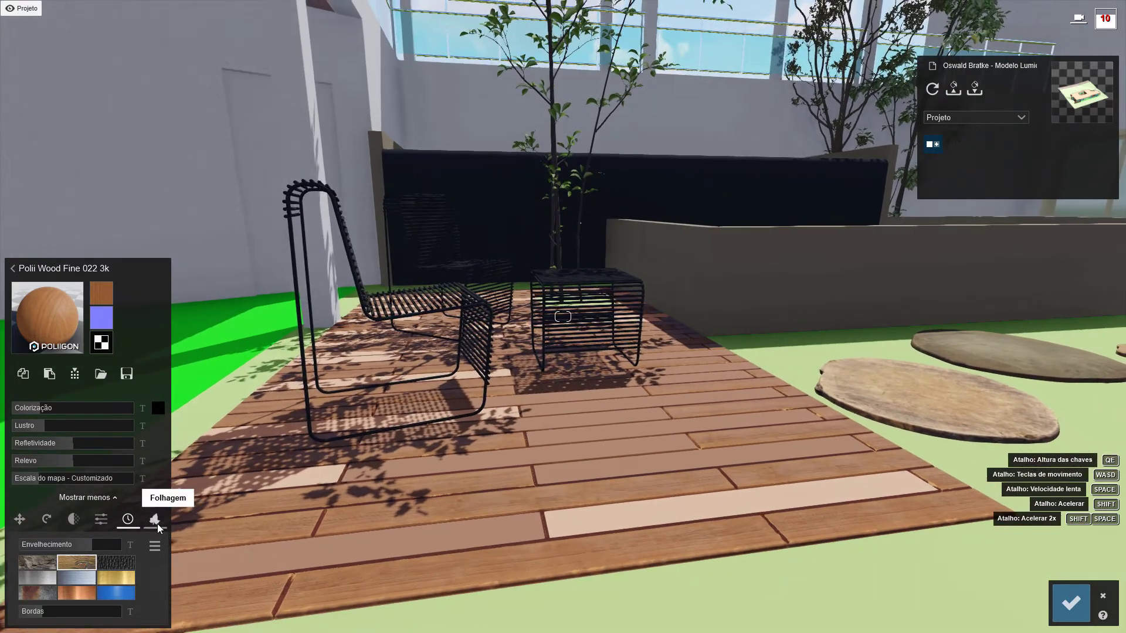
pyautogui.click(158, 523)
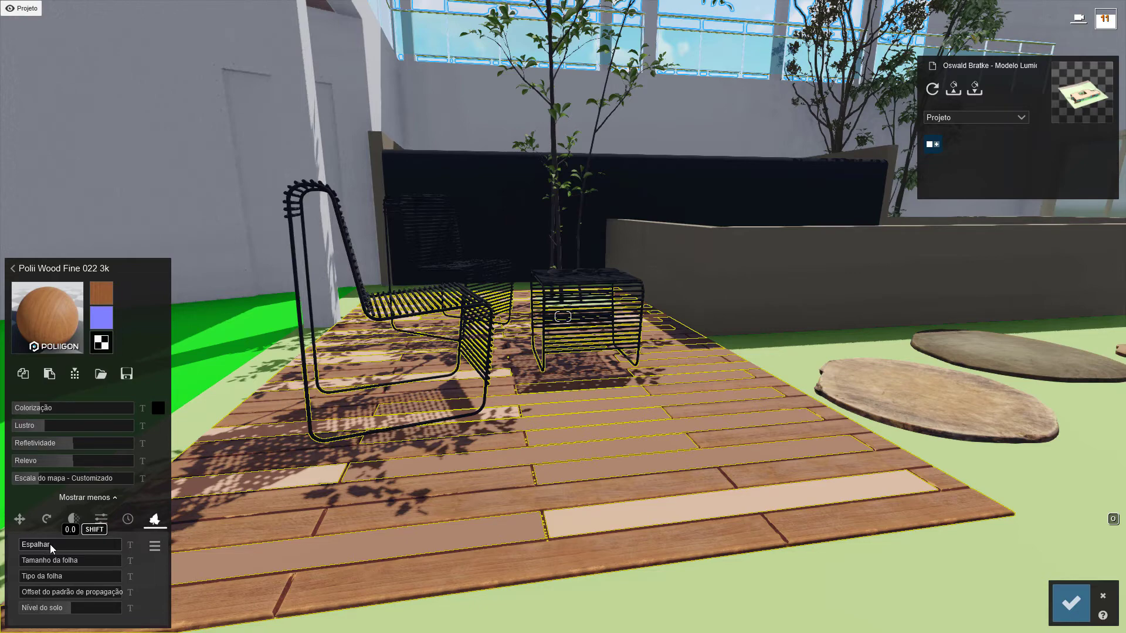
# Examine the deck's wood planks and their edges around the chairs, from a distance and up close
pyautogui.moveTo(676, 523); pyautogui.dragTo(689, 475, button='right')
pyautogui.press('s')
pyautogui.press('q')
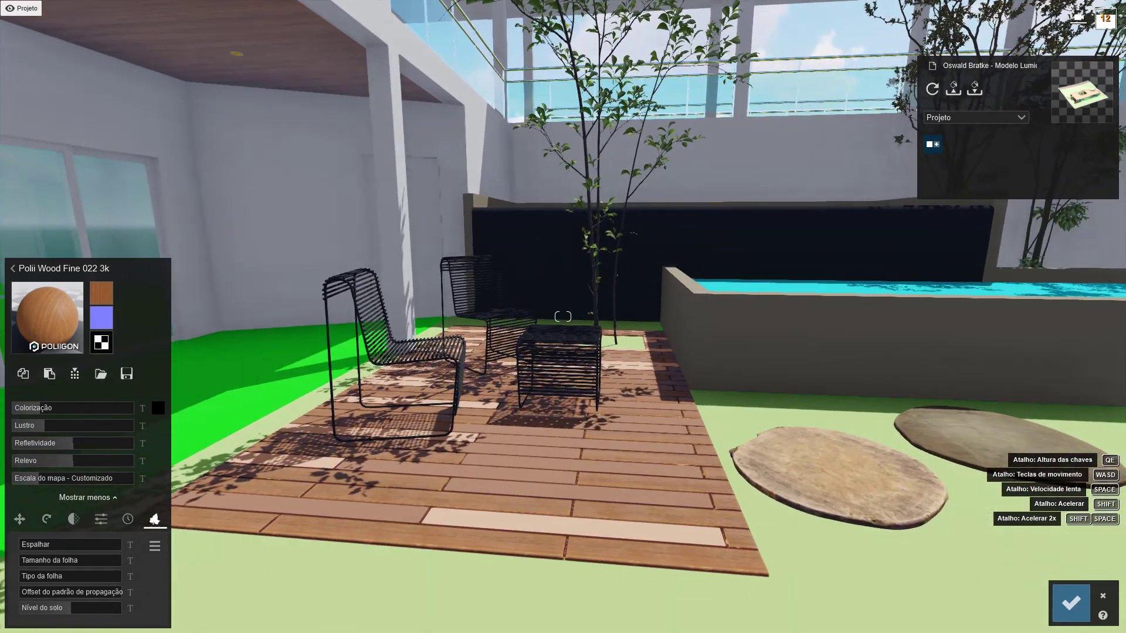
pyautogui.moveTo(717, 525); pyautogui.dragTo(717, 527, button='right')
pyautogui.press('w')
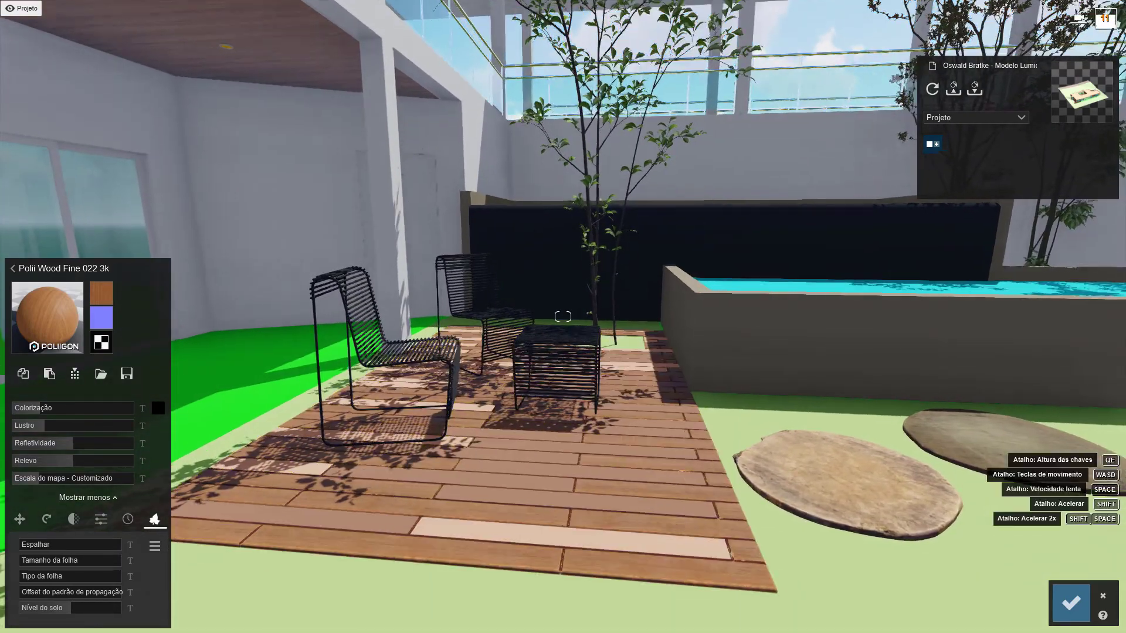
pyautogui.moveTo(610, 381); pyautogui.dragTo(589, 459, button='right')
pyautogui.press('e')
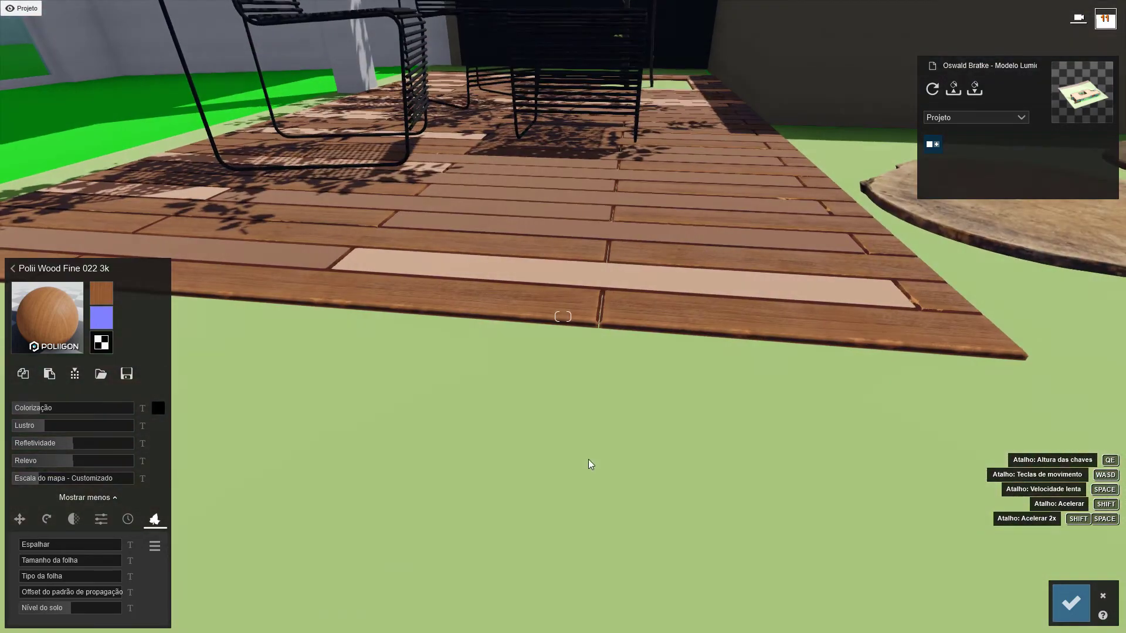
pyautogui.press('w')
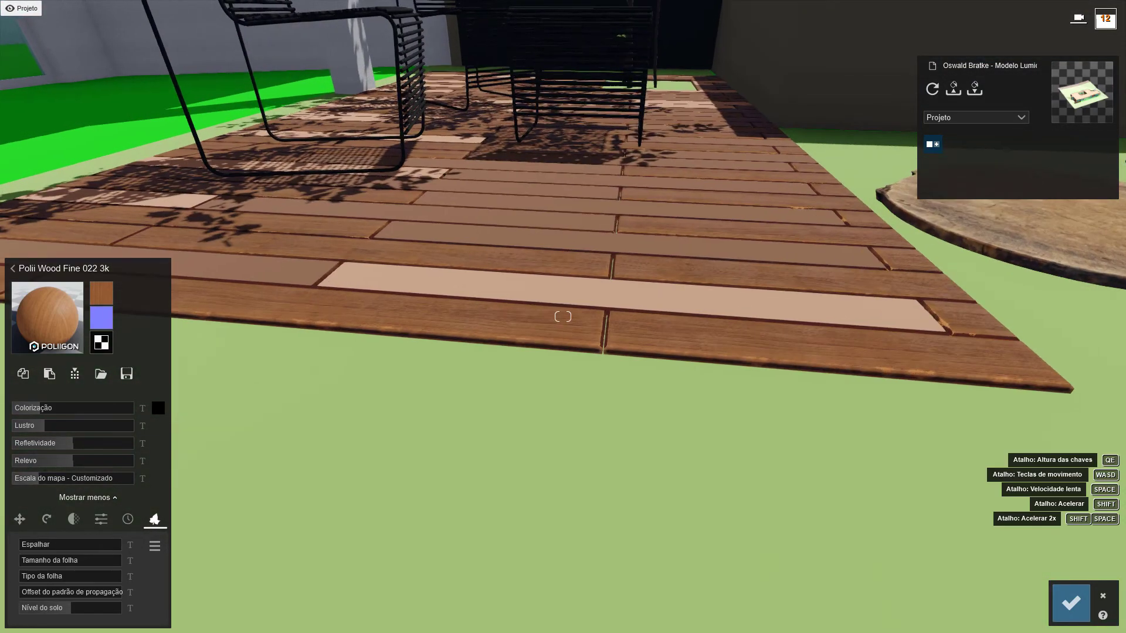
pyautogui.press('q')
pyautogui.moveTo(578, 293); pyautogui.dragTo(574, 320, button='right')
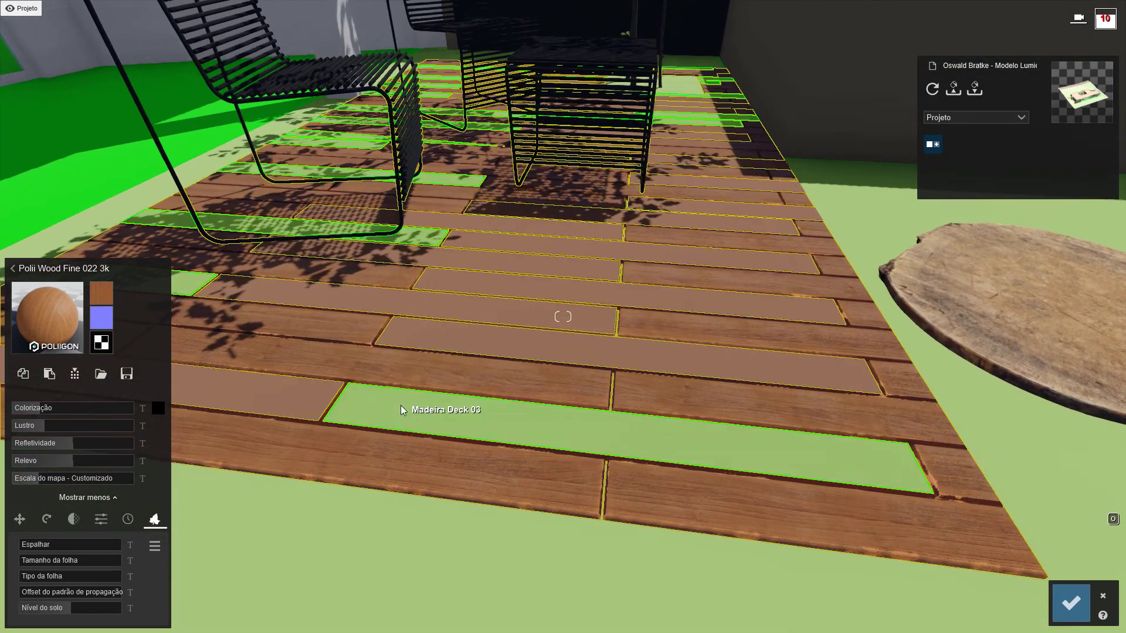
# Copy the Polii Wood Fine 022 3k deck material and paste it onto the Madeira Deck 02 planks over a Standard material
pyautogui.click(400, 406)
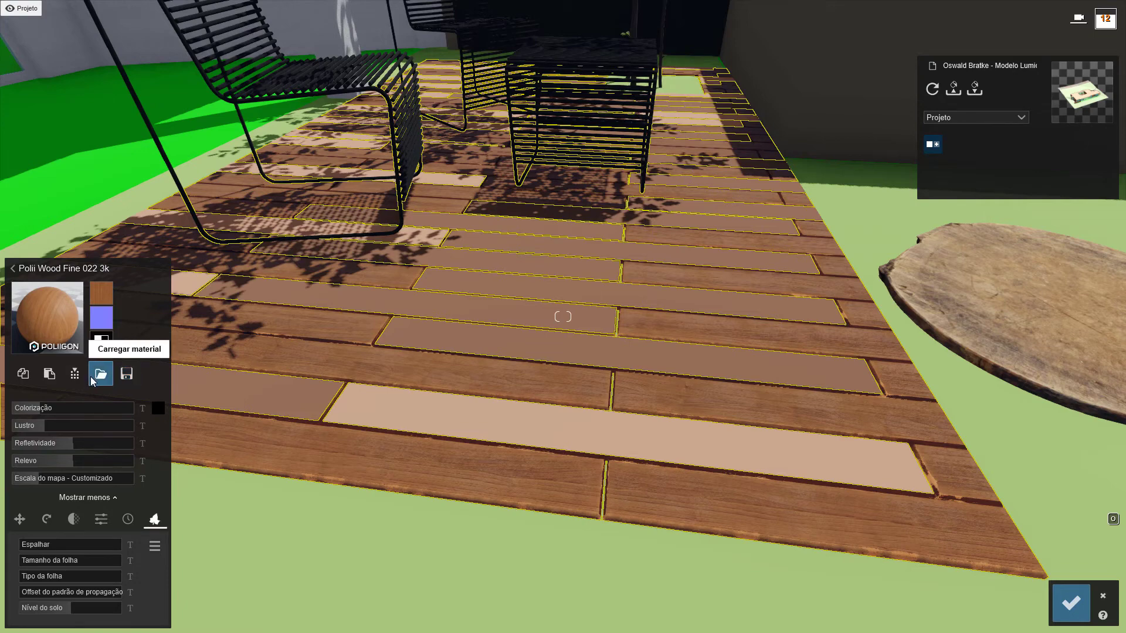
pyautogui.click(25, 378)
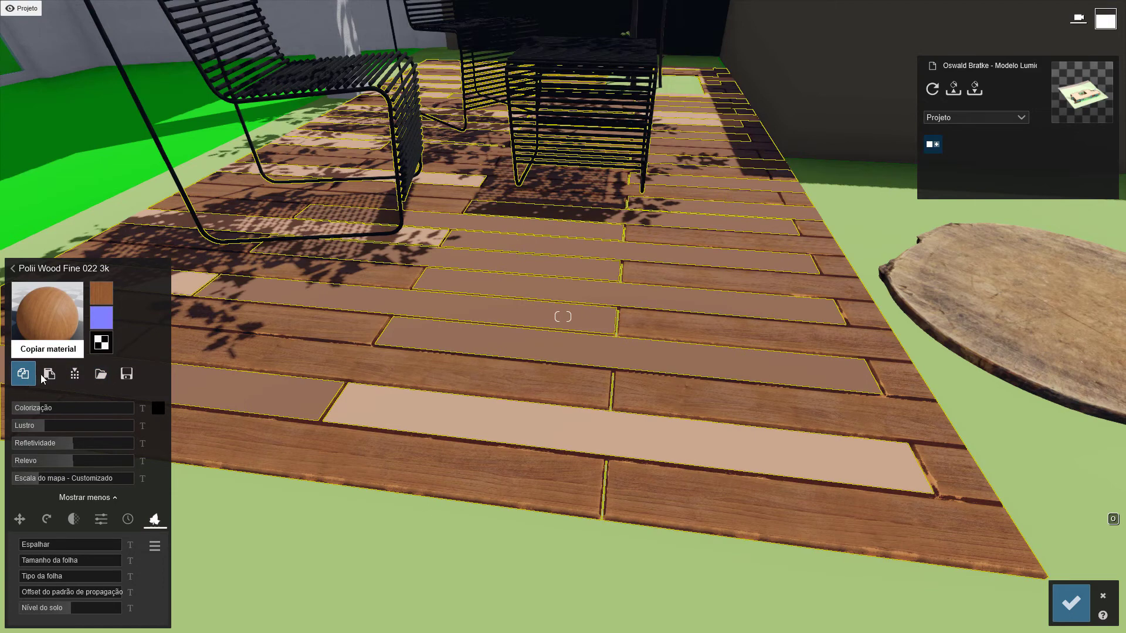
pyautogui.click(258, 395)
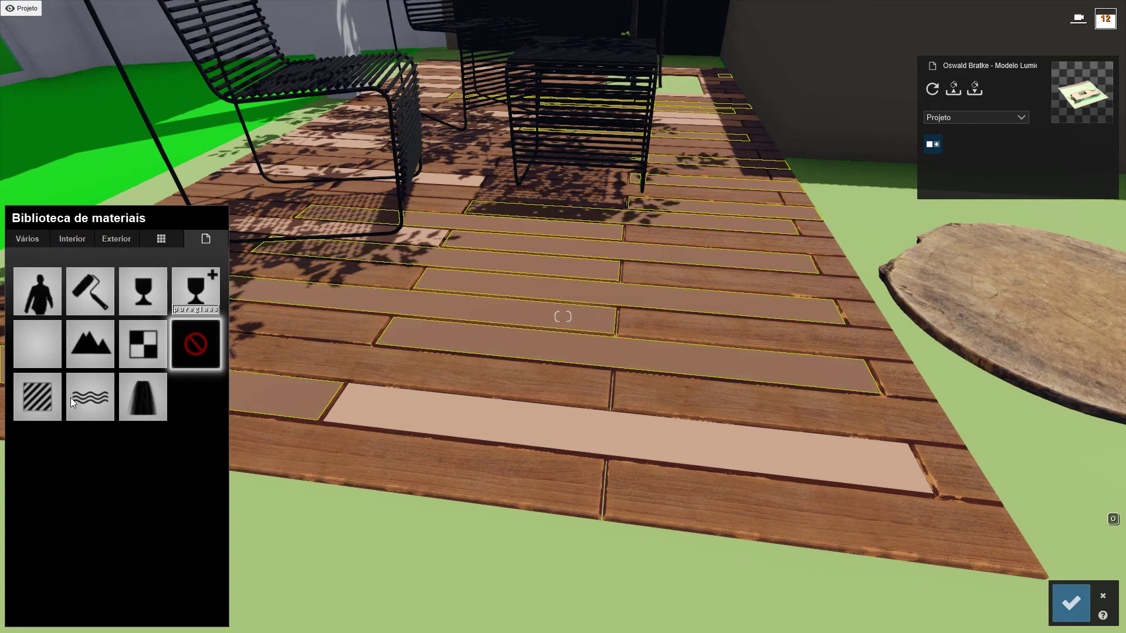
pyautogui.click(39, 392)
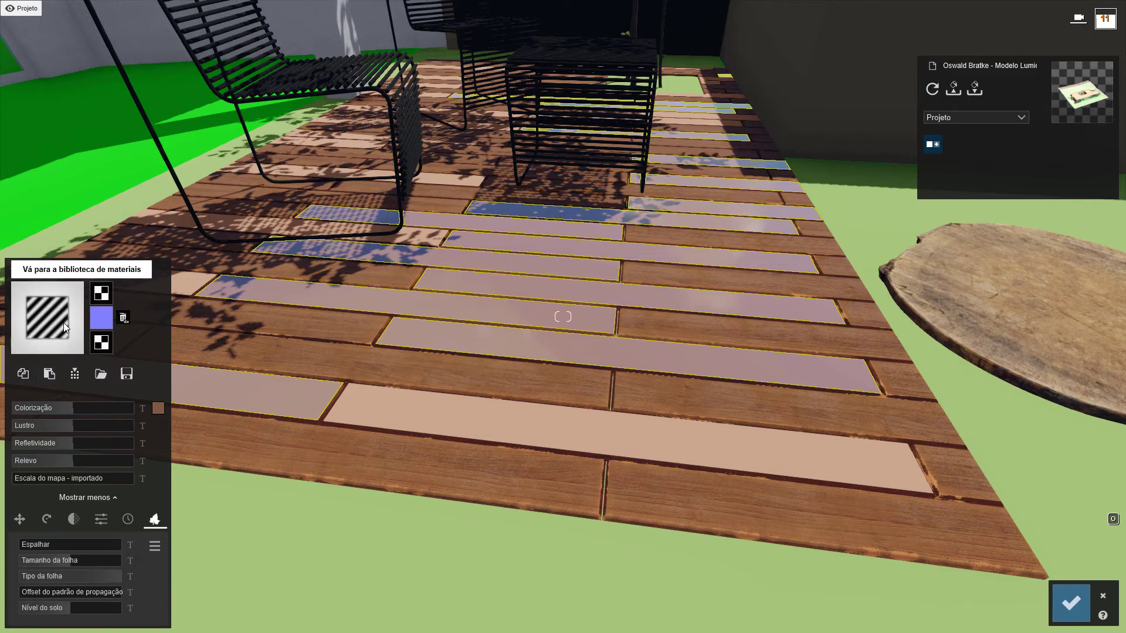
pyautogui.click(50, 375)
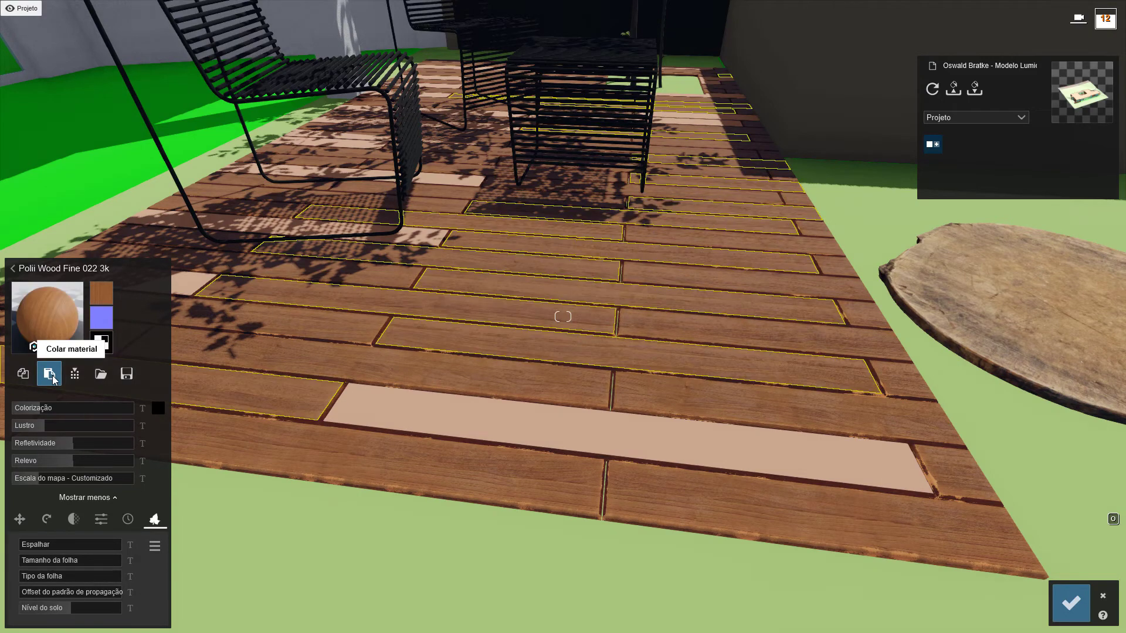
# Vary the Madeira Deck 02 planks with Offset X about 0.4, Offset Z about 0.3 and Colorização 0.1
pyautogui.moveTo(37, 407)
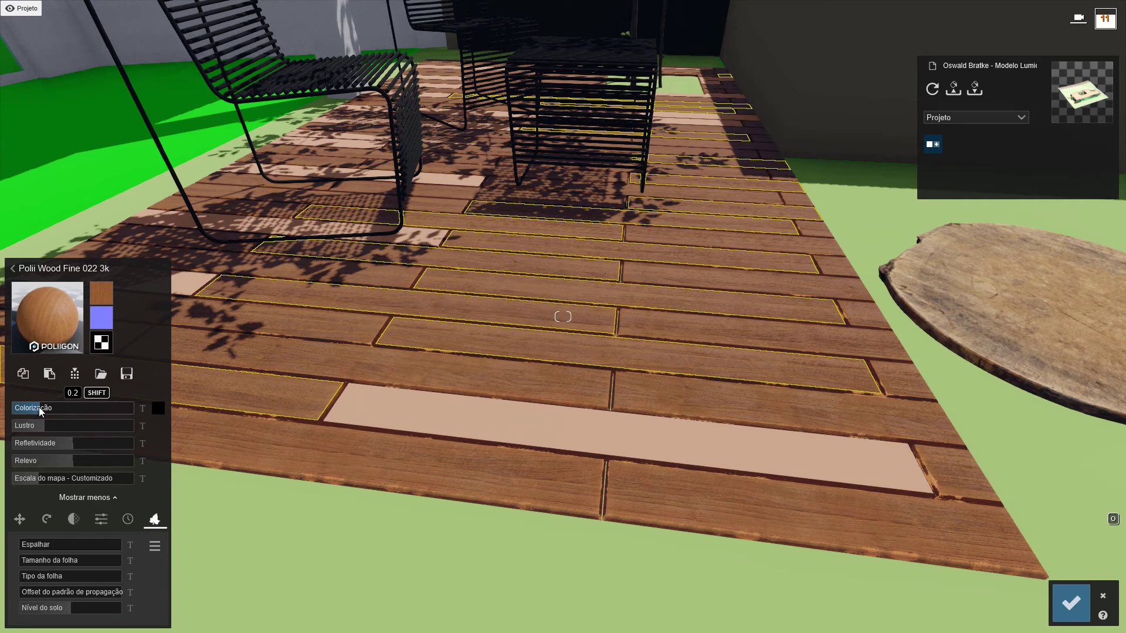
pyautogui.click(26, 527)
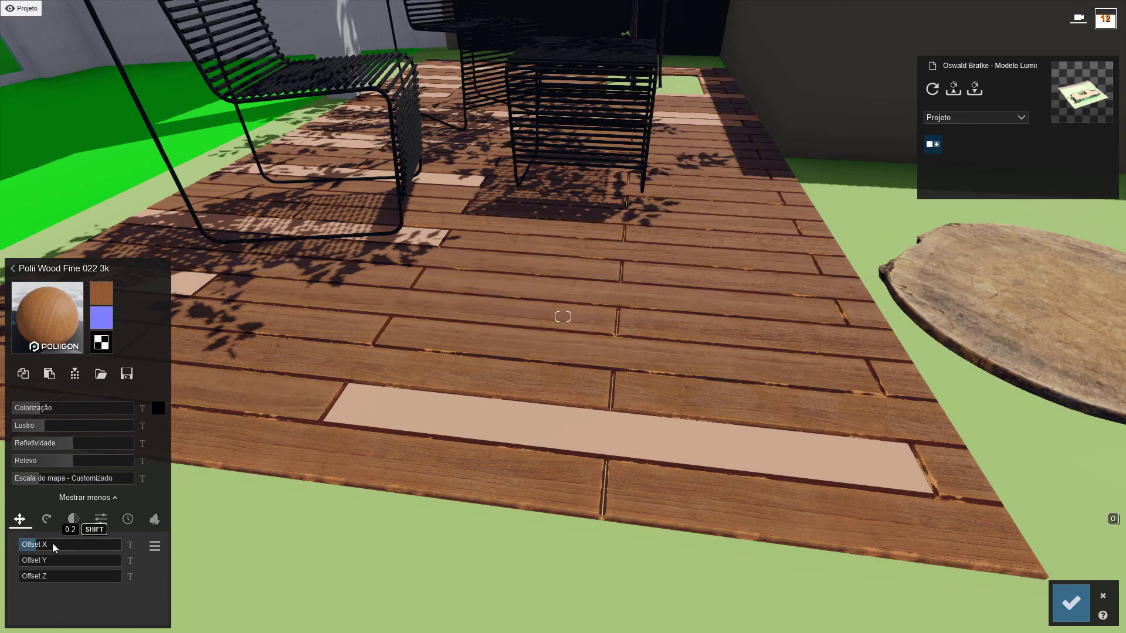
pyautogui.click(55, 544)
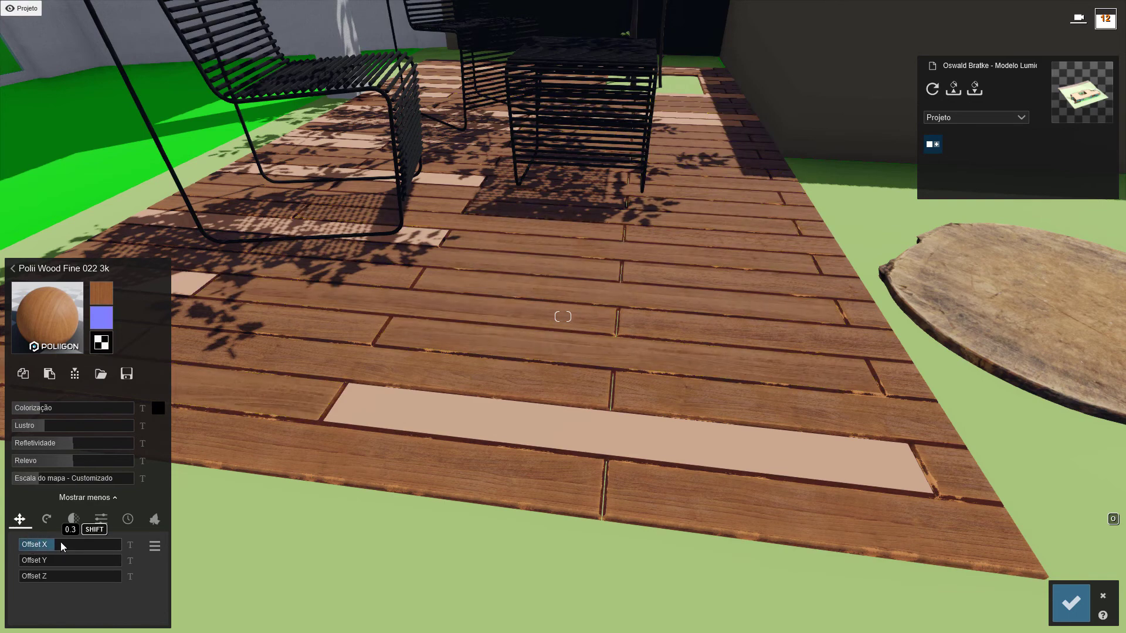
pyautogui.moveTo(61, 543); pyautogui.dragTo(61, 544)
pyautogui.moveTo(26, 577); pyautogui.dragTo(46, 575)
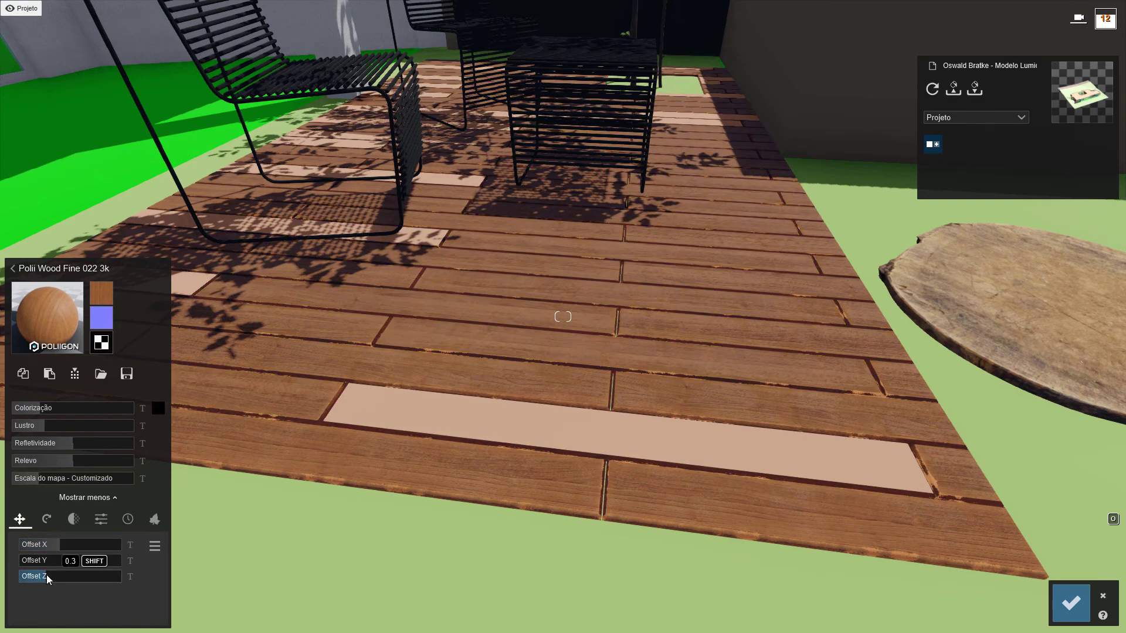
pyautogui.click(37, 407)
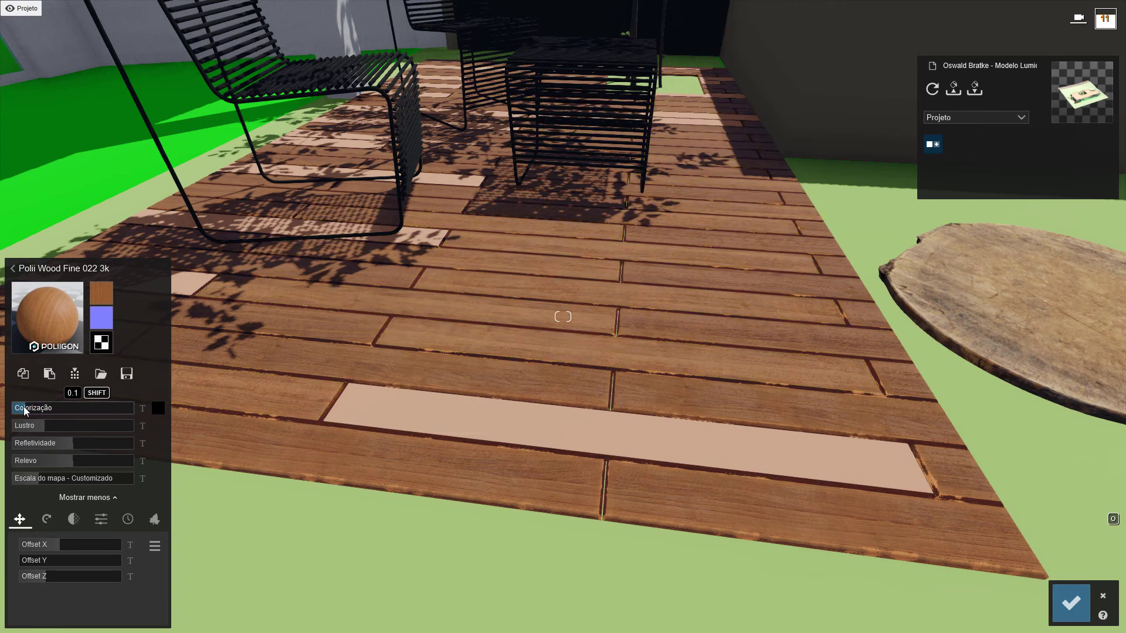
pyautogui.click(23, 408)
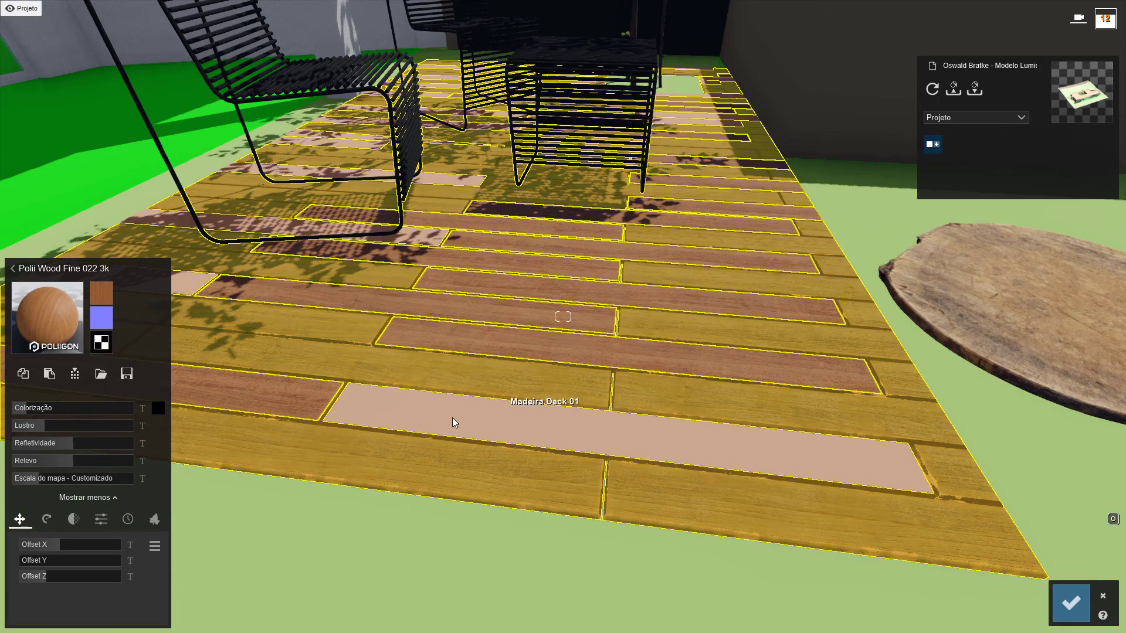
# Give the Madeira Deck 03 planks a Standard material, paste the copied wood onto them and set Colorização to 0.3
pyautogui.click(455, 414)
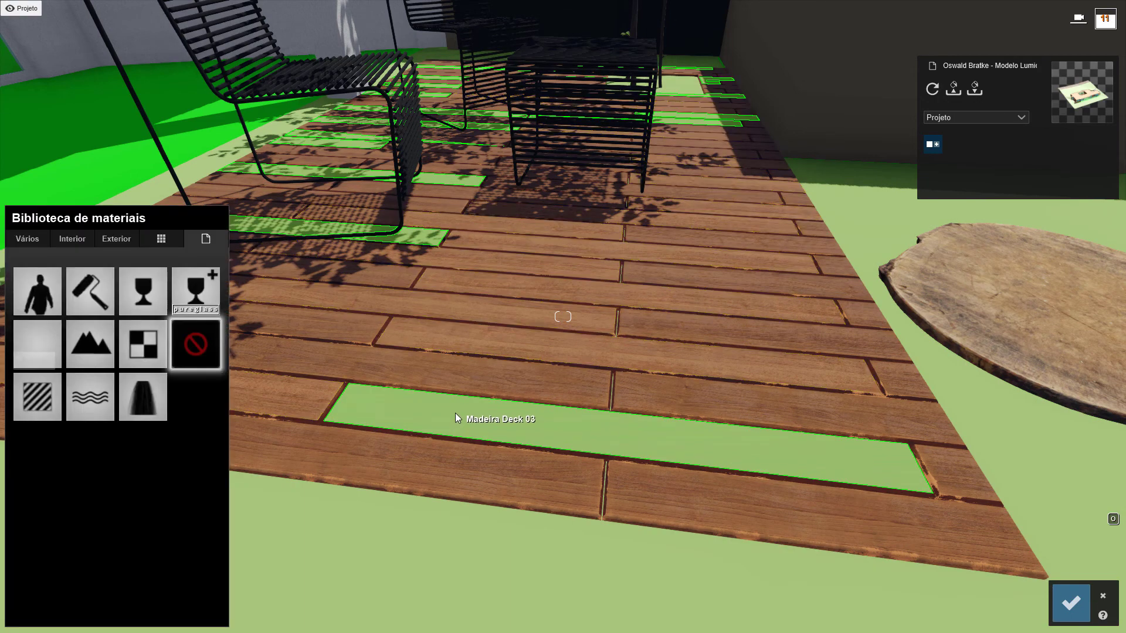
pyautogui.click(41, 388)
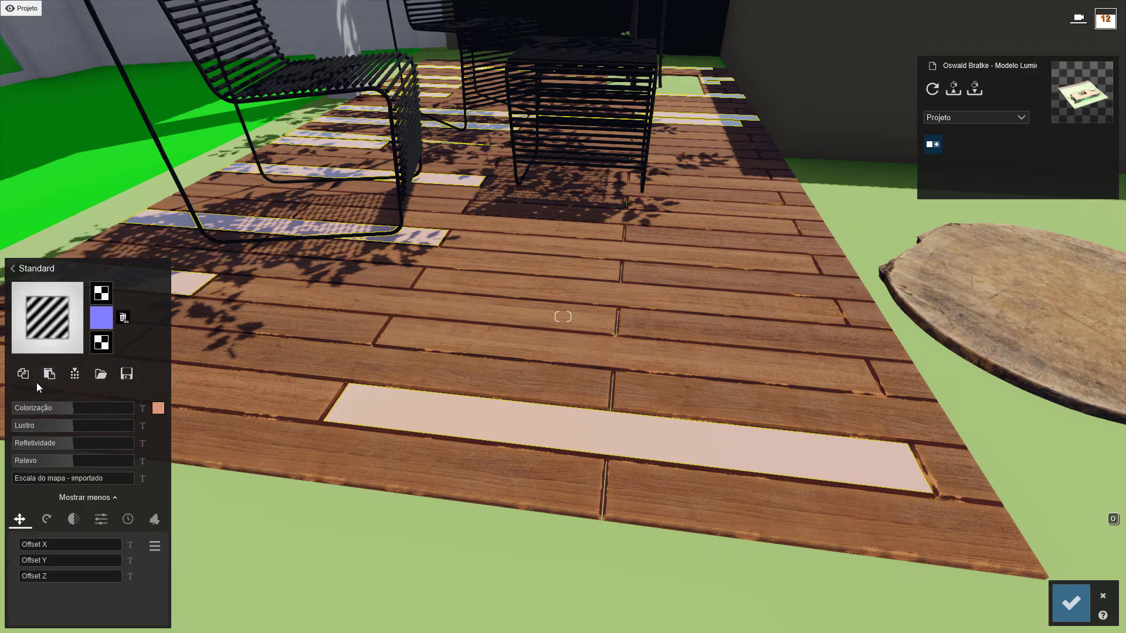
pyautogui.click(52, 381)
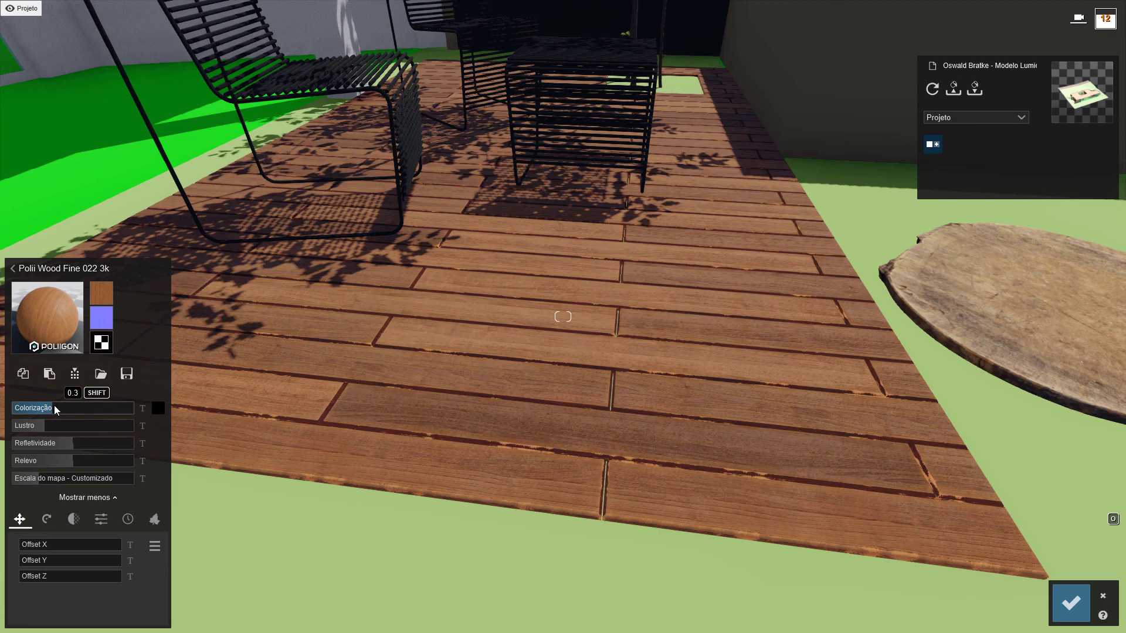
# Shift the wood texture on the Madeira Deck 03 planks with Offset Z about 0.6 and Offset X about 0.3, and review the deck
pyautogui.press('s')
pyautogui.moveTo(384, 397); pyautogui.dragTo(340, 346, button='right')
pyautogui.press('d')
pyautogui.press('w')
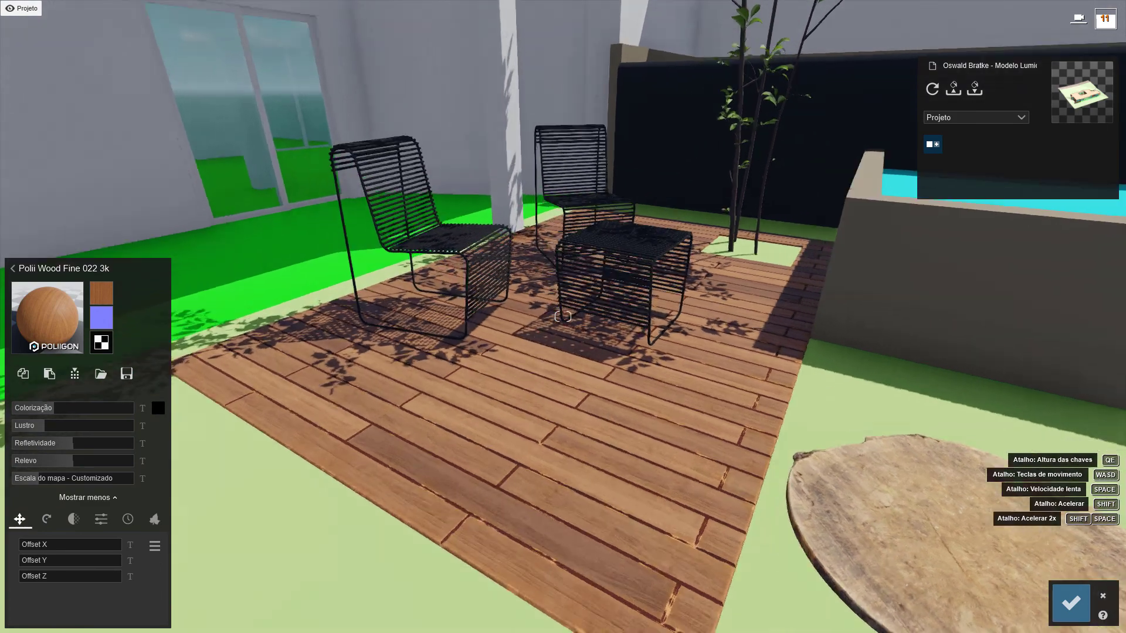
pyautogui.press('w')
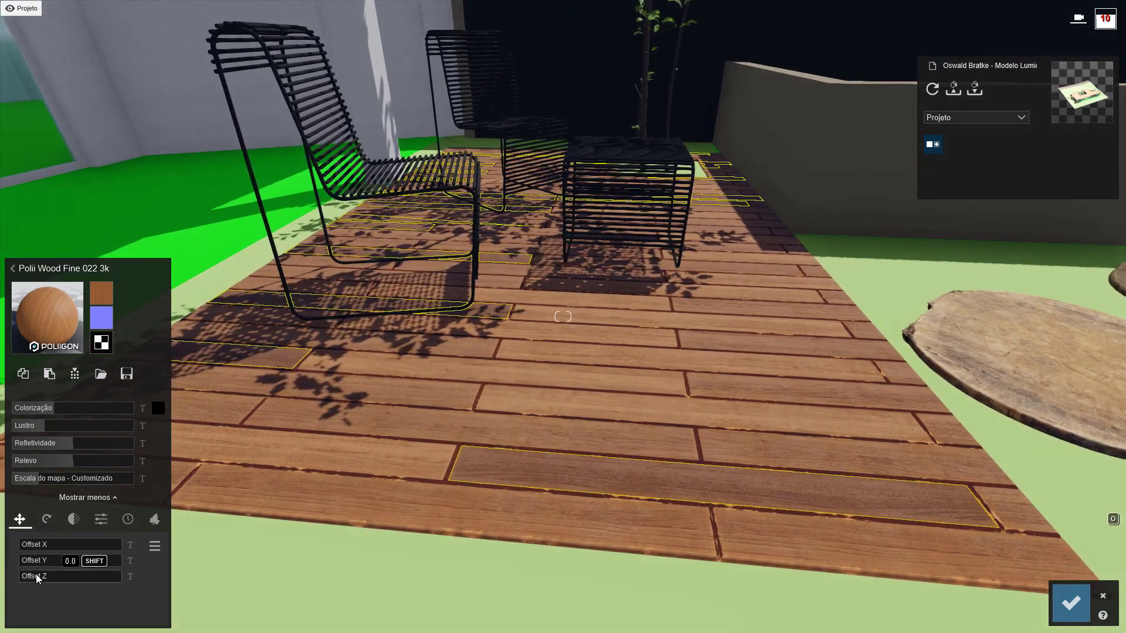
pyautogui.moveTo(36, 578)
pyautogui.mouseDown()
pyautogui.moveTo(114, 575)
pyautogui.moveTo(84, 578)
pyautogui.mouseUp()
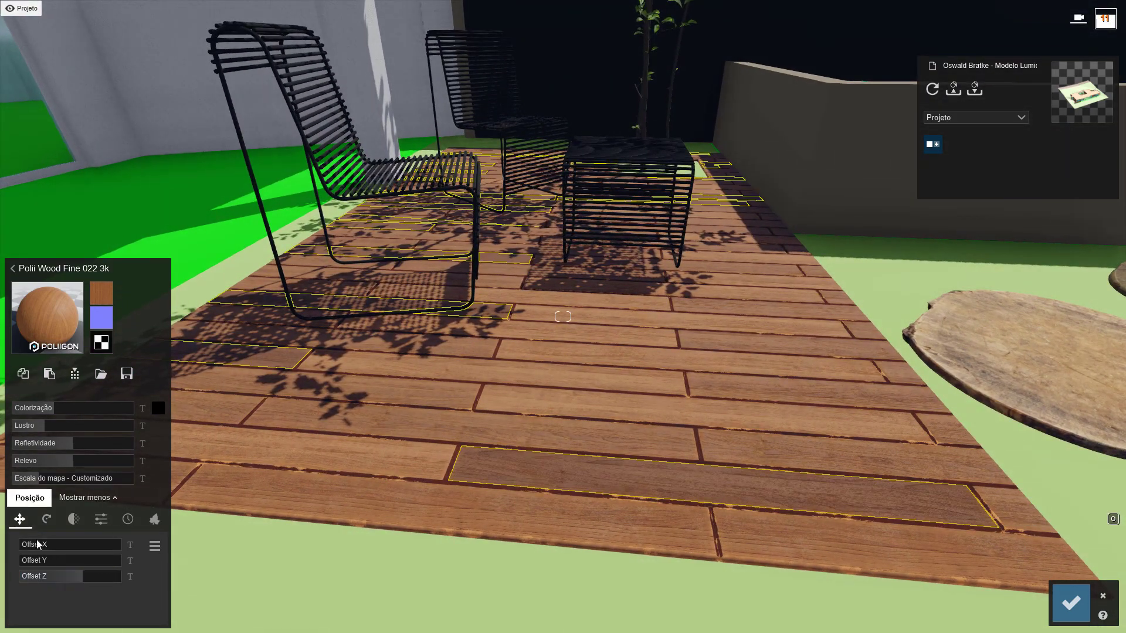
pyautogui.moveTo(36, 544); pyautogui.dragTo(51, 543)
pyautogui.press('s')
pyautogui.moveTo(530, 430)
pyautogui.mouseDown(button='right')
pyautogui.moveTo(504, 404)
pyautogui.moveTo(522, 434)
pyautogui.mouseUp(button='right')
pyautogui.press('s')
pyautogui.press('q')
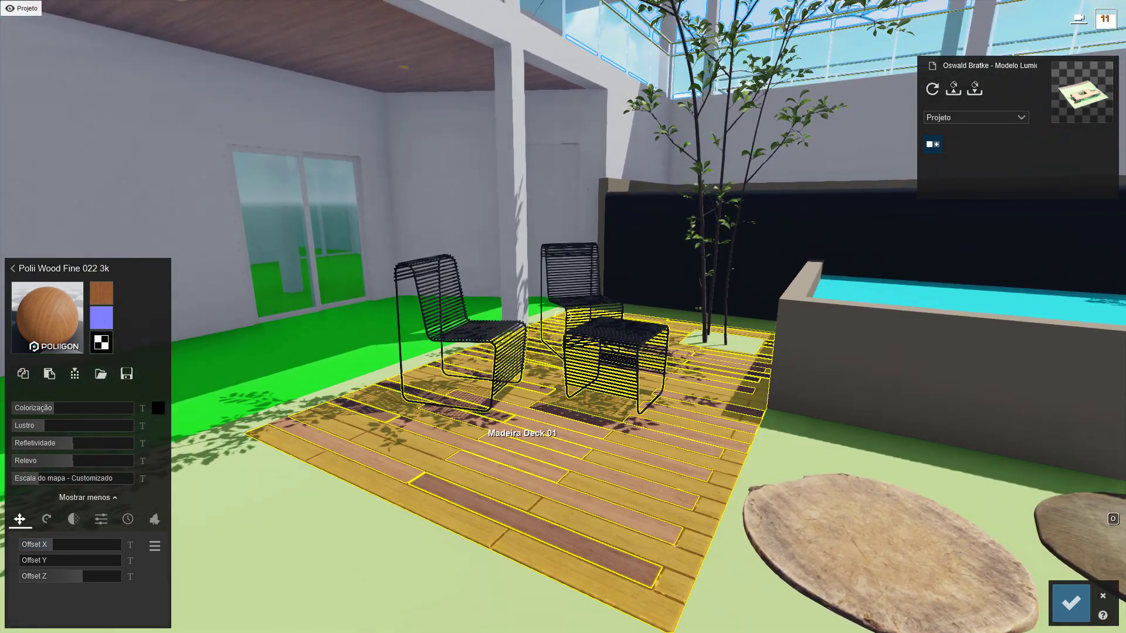